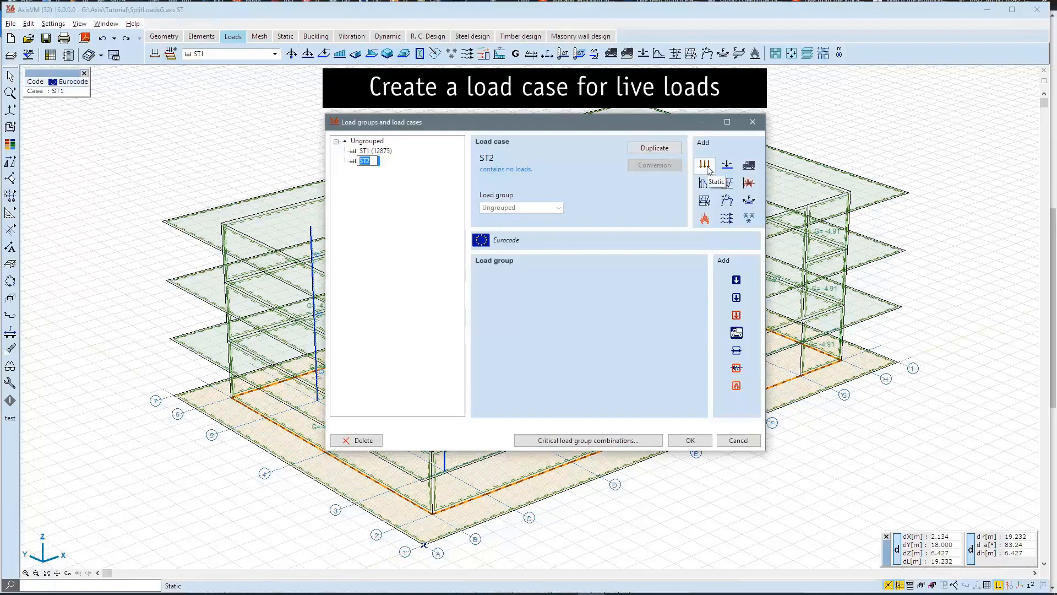
Name the new static load case Live and accept the load case definitions.
type("Live")
key("Return")
left_click(688, 440)
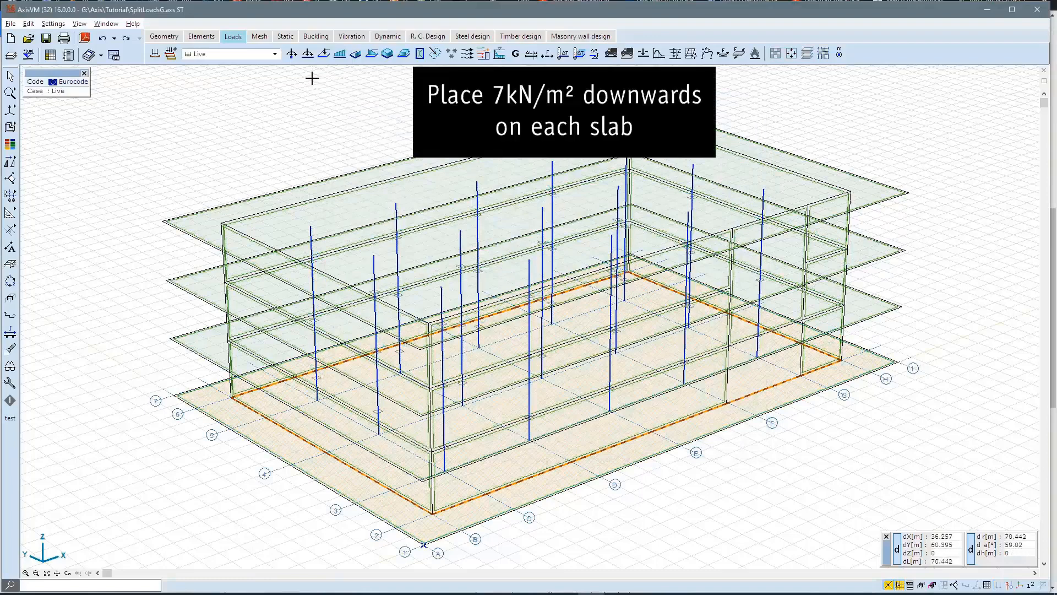
Apply a distributed load of pZ = -7 kN/m², global on surface, to all four slabs.
left_click(387, 53)
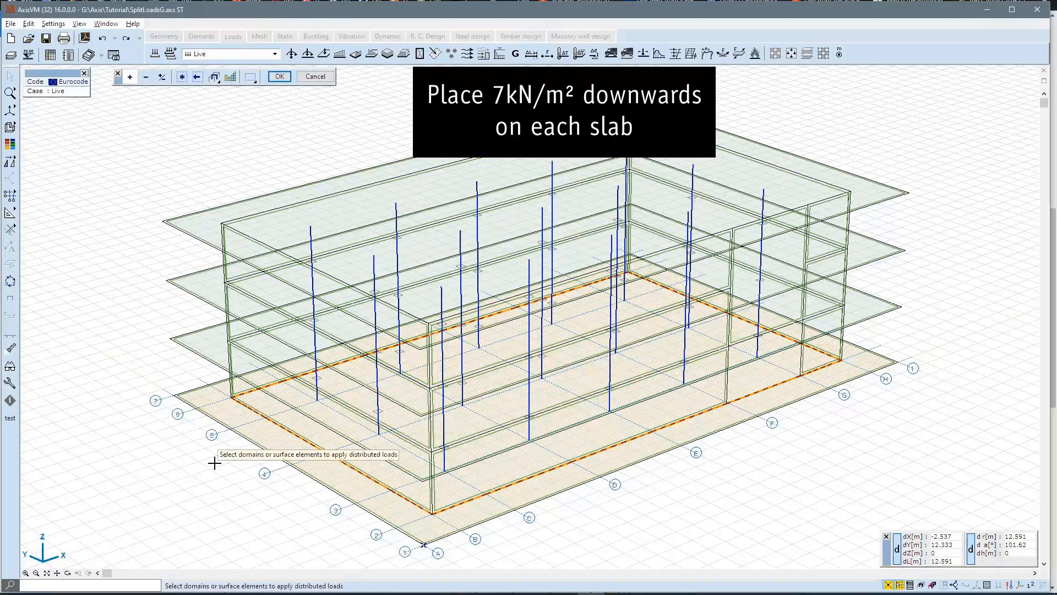
left_click_drag(214, 463, 135, 189)
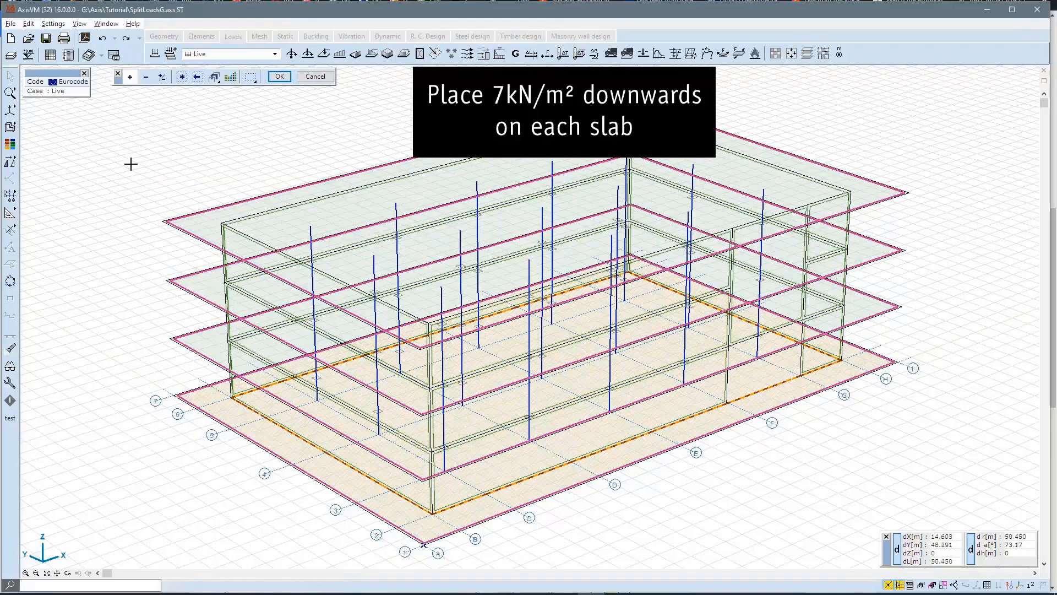
left_click(279, 77)
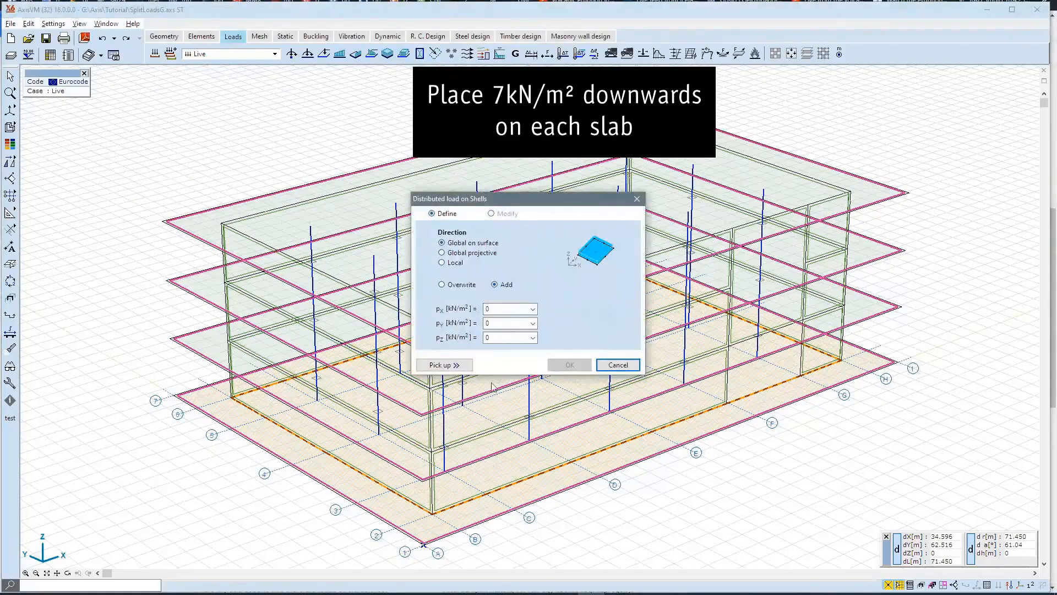
left_click_drag(497, 337, 487, 338)
type("-7")
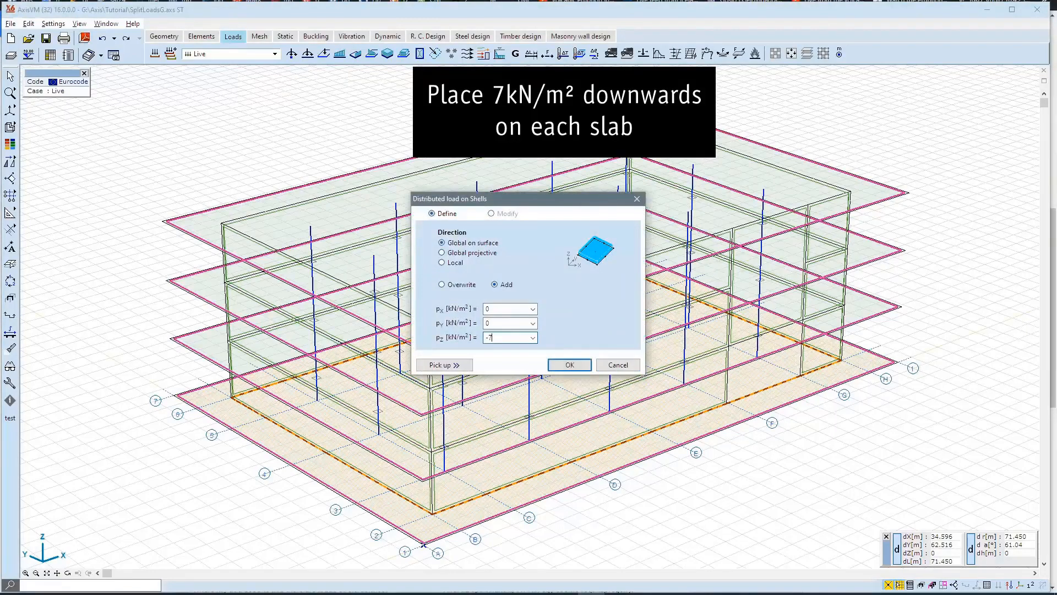
left_click(568, 365)
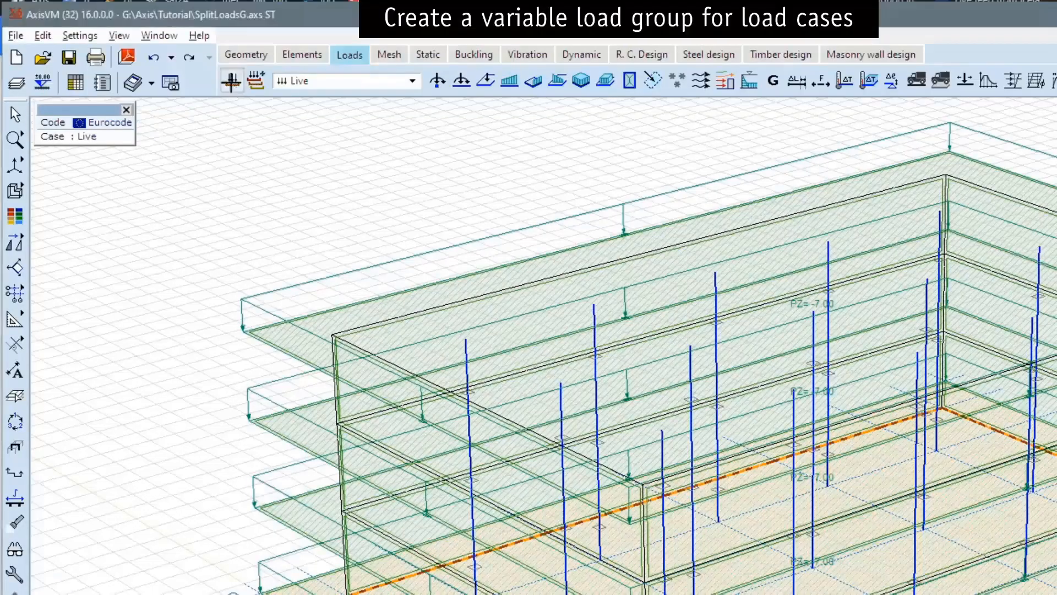
Add a variable load group, accepting the recommended Eurocode values A1.2 (B) STR/GEO.
left_click(154, 54)
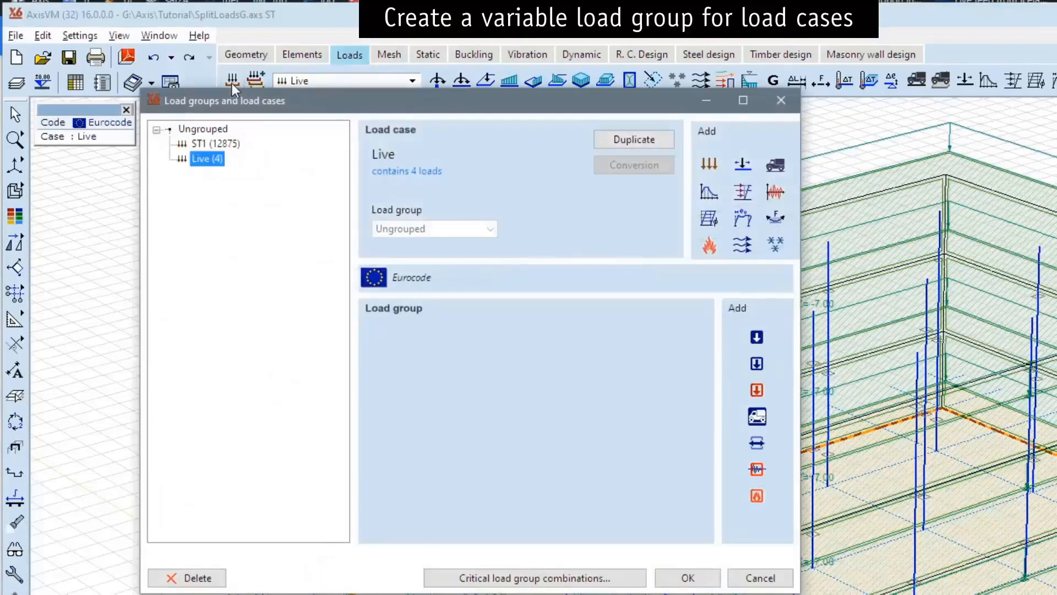
left_click(762, 365)
key("Return")
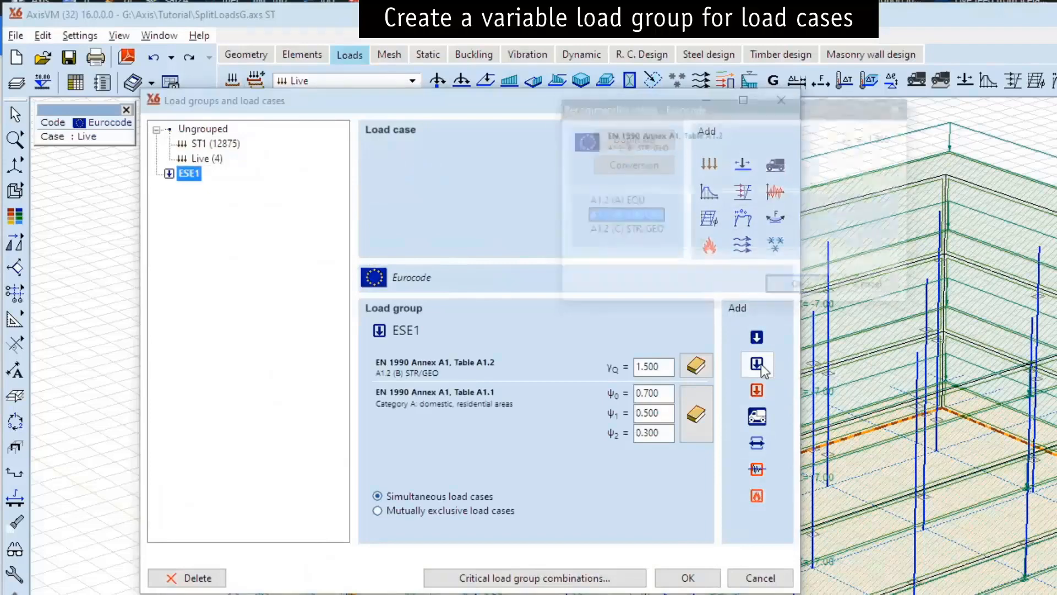
key("Return")
key("Return")
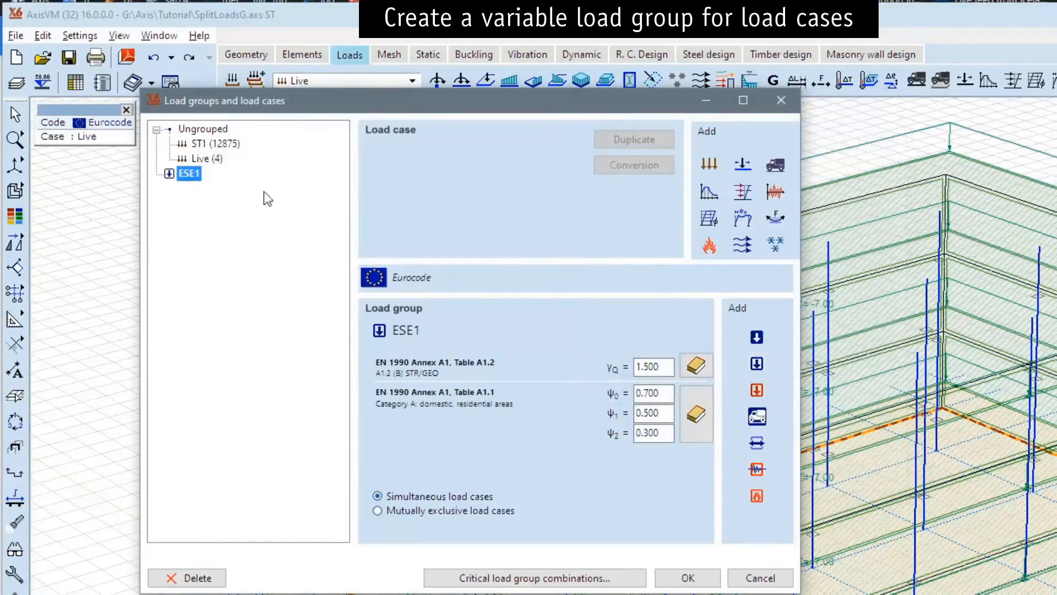
Rename the new variable load group as LIVE.STOREYS and accept the load group definitions.
left_click(190, 174)
type("LIVE:STOREYS")
key("Left")
key("Left")
key("Left")
key("Left")
key("Left")
key("Left")
key("Left")
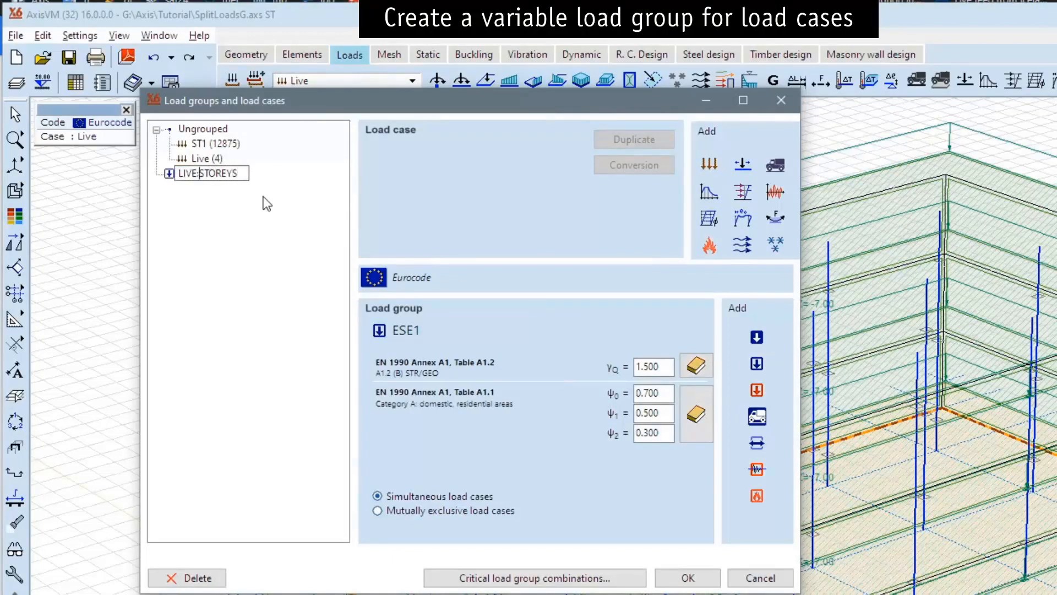
type(".")
key("Return")
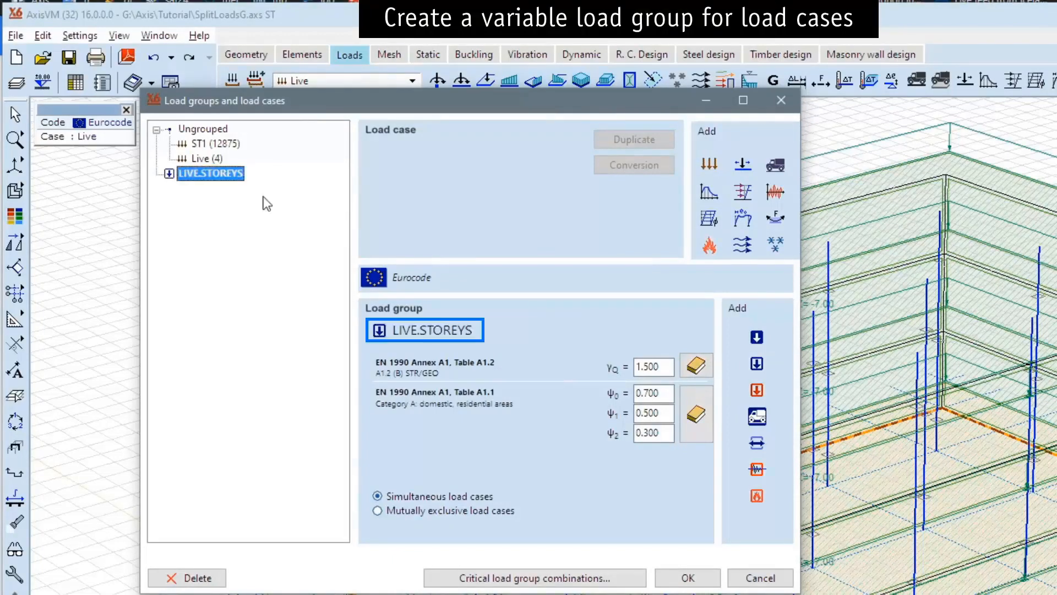
left_click(705, 575)
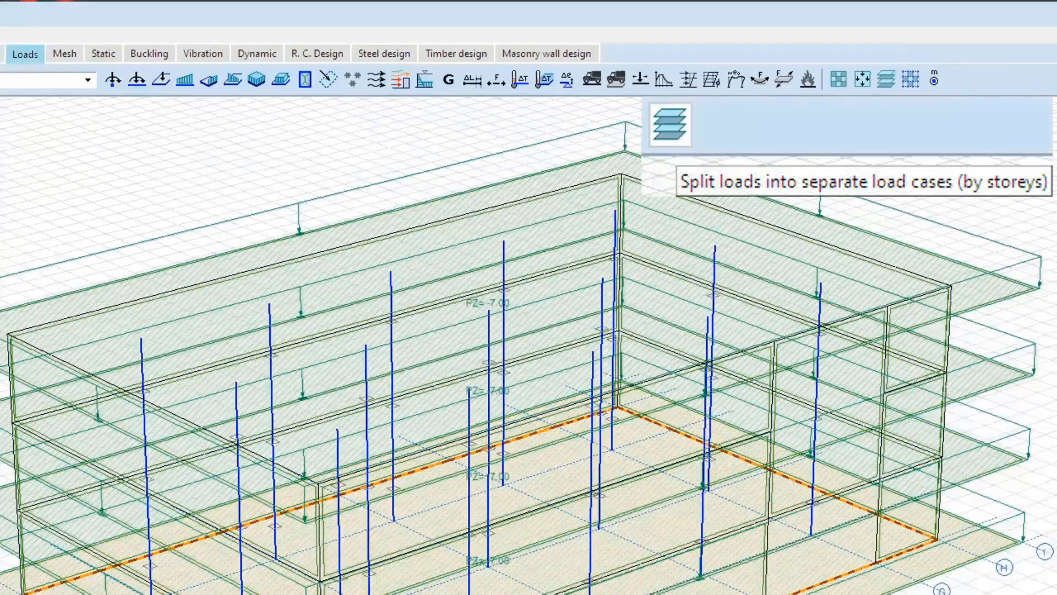
Split all slab loads by storeys into load cases with root L in group LIVE.STOREYS, deleting the original loads and including storey names.
left_click(887, 80)
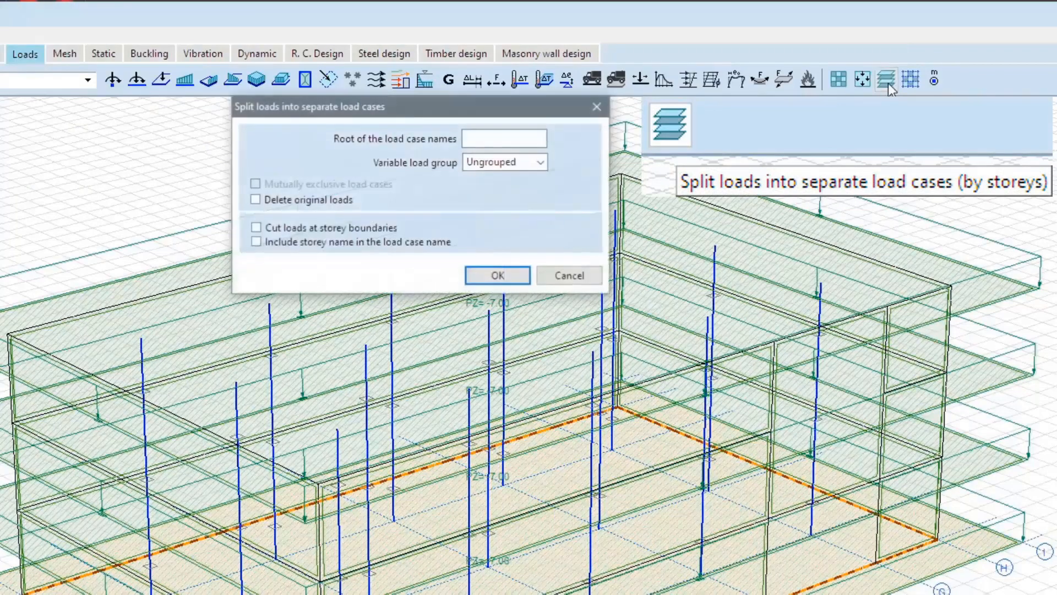
left_click(500, 145)
type("L")
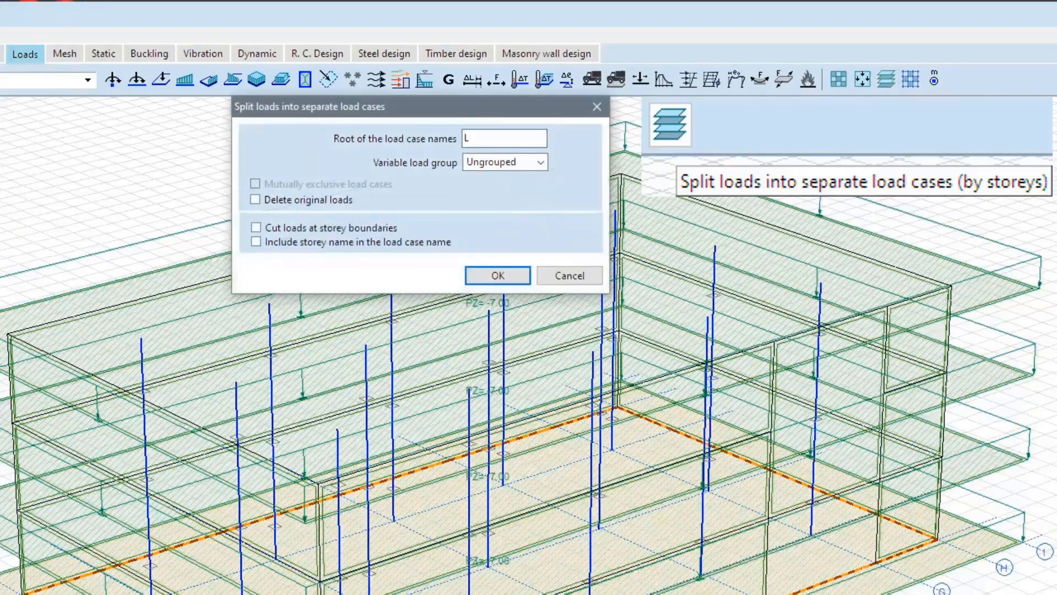
left_click(542, 163)
left_click(518, 186)
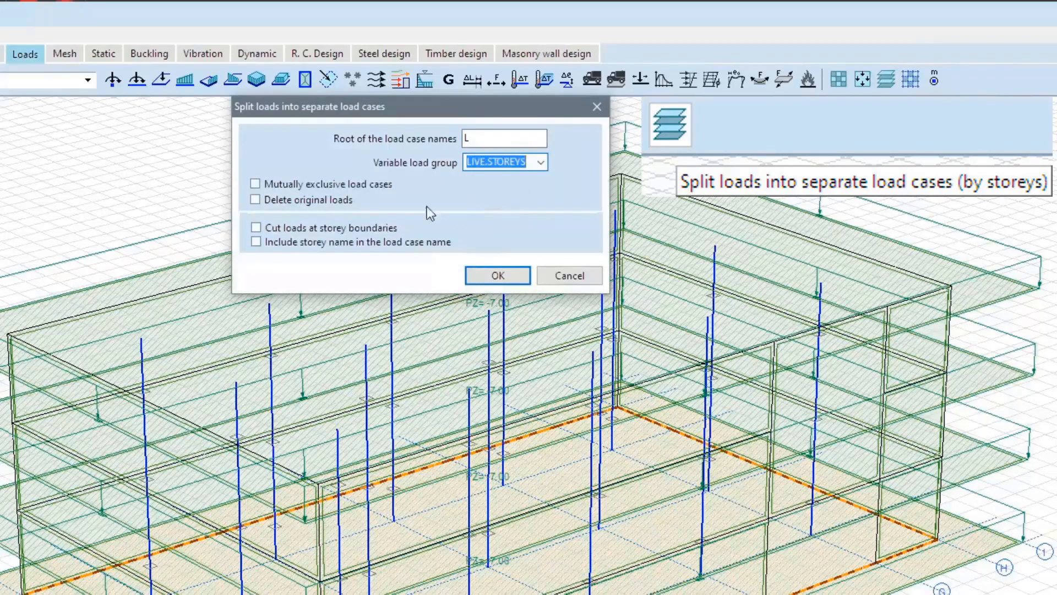
left_click(330, 201)
left_click(341, 243)
left_click(497, 275)
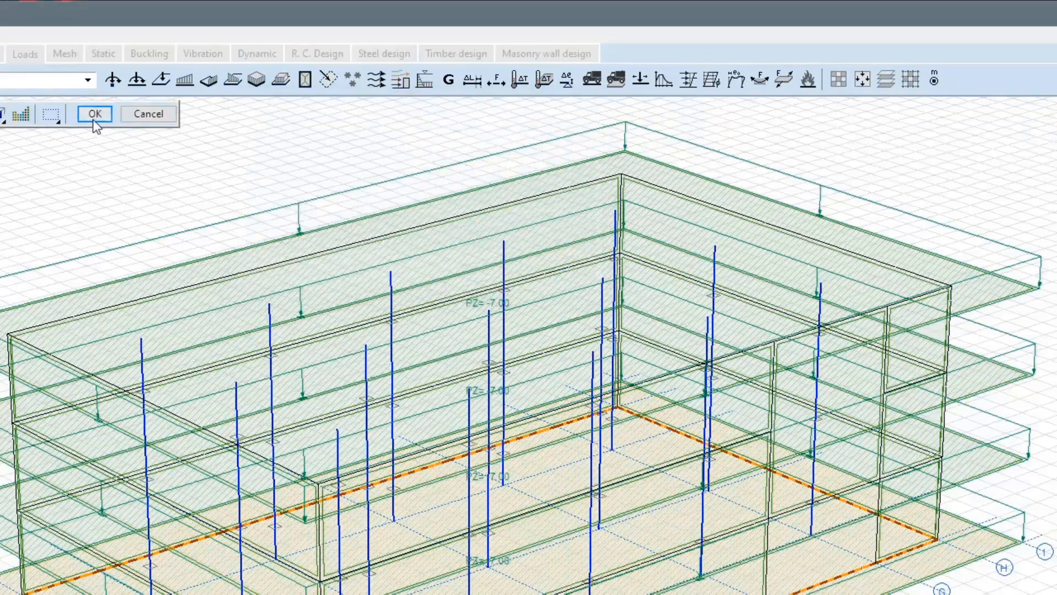
left_click(94, 114)
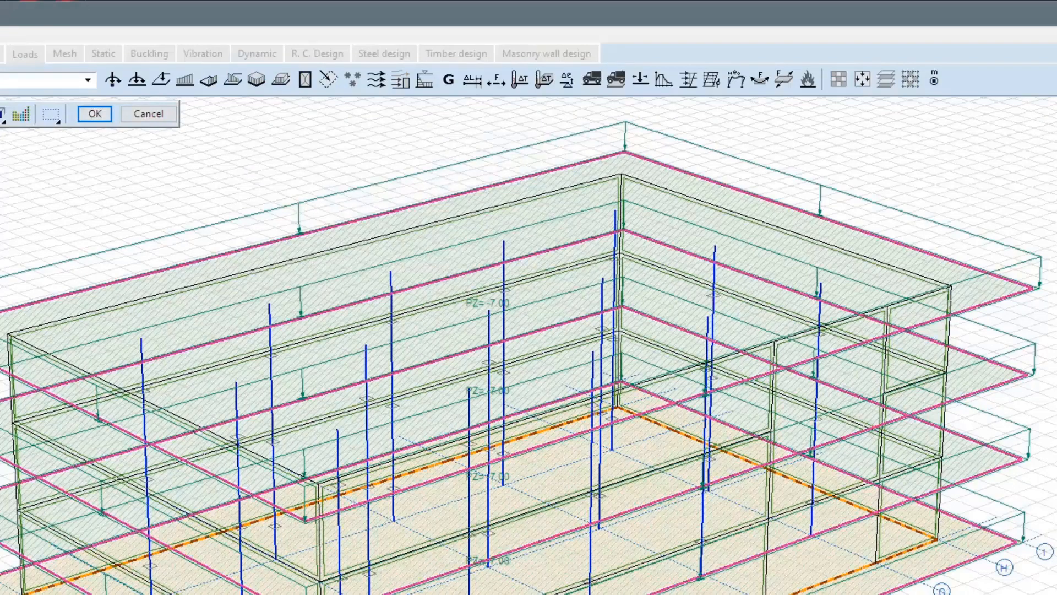
left_click(94, 113)
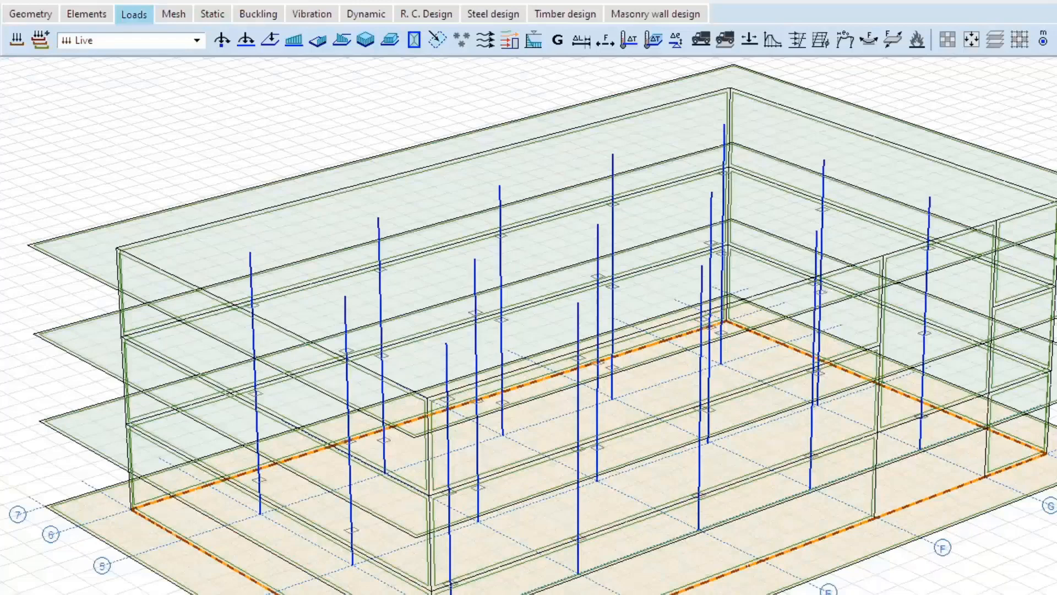
Examine the loads of each generated storey load case, from L-Ground floor up to L-Storey 3.
left_click(196, 40)
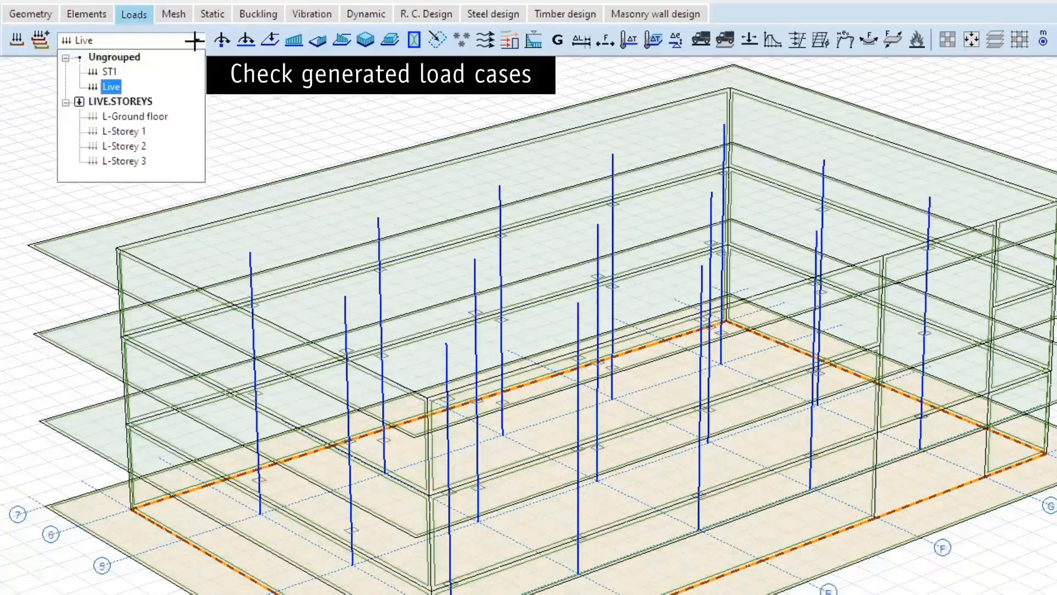
key("Down")
key("Down")
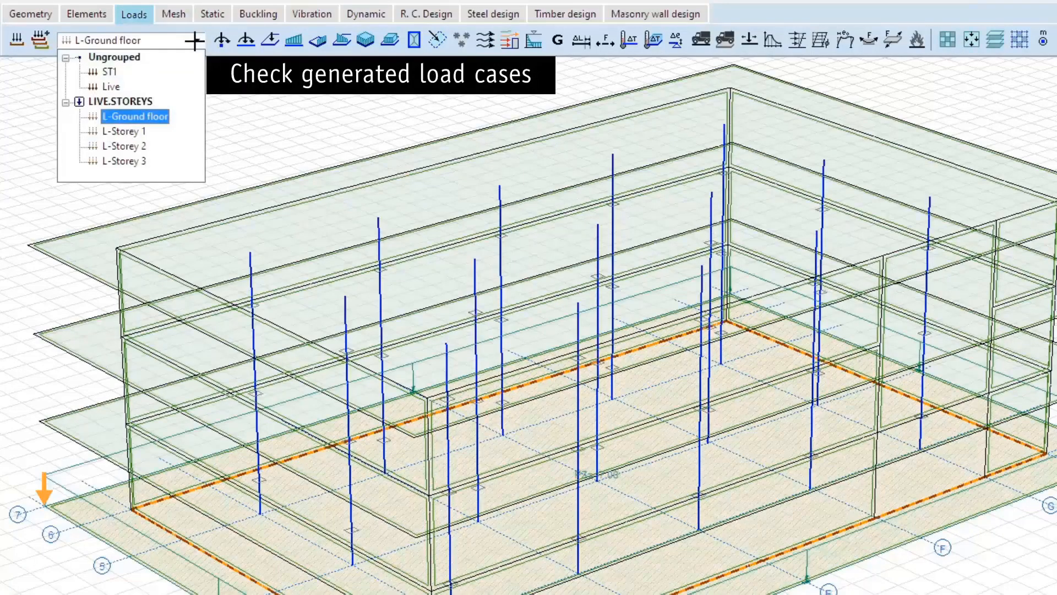
key("Down")
key("Down")
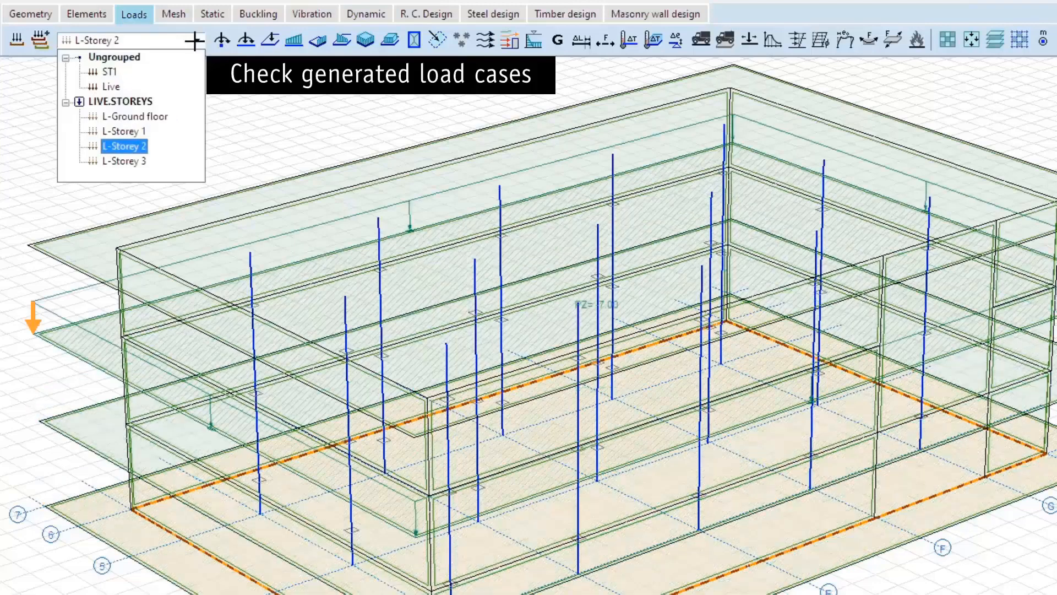
key("Down")
Make L-Ground floor the active load case and display only the ground floor.
key("Up")
key("Up")
key("Up")
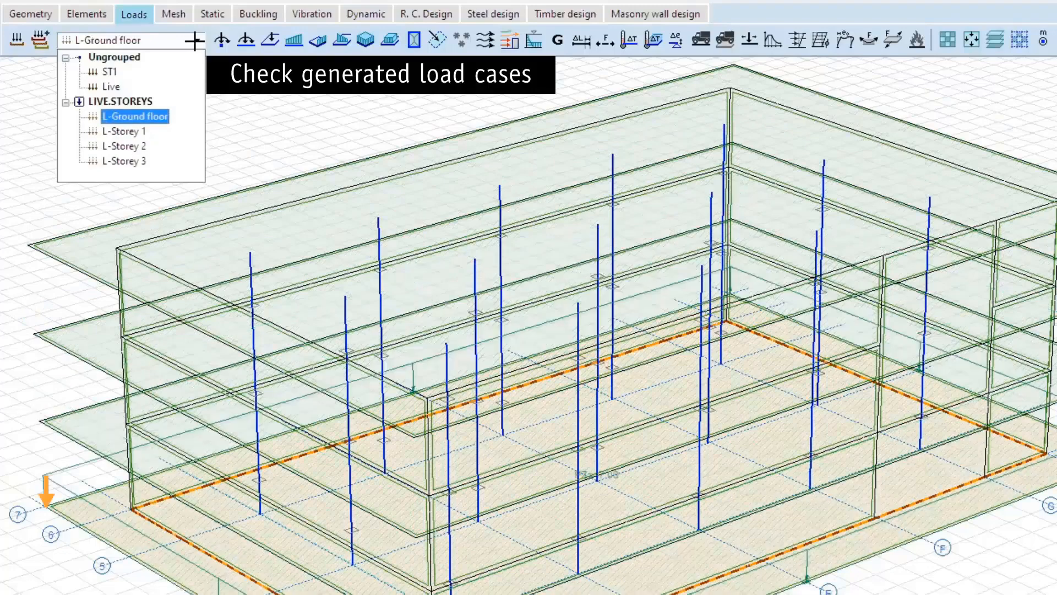
left_click(196, 41)
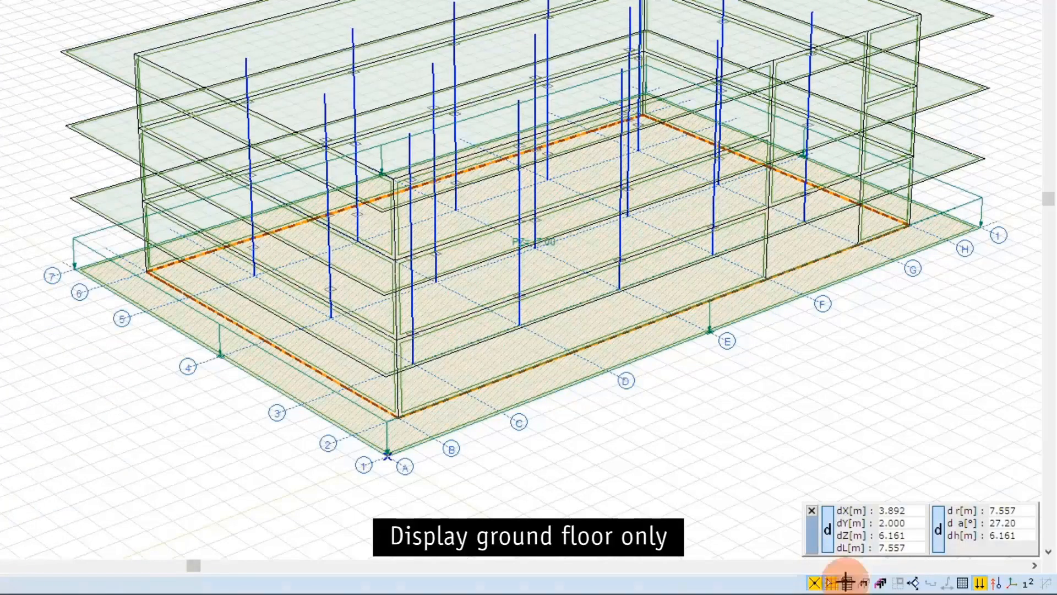
left_click(847, 584)
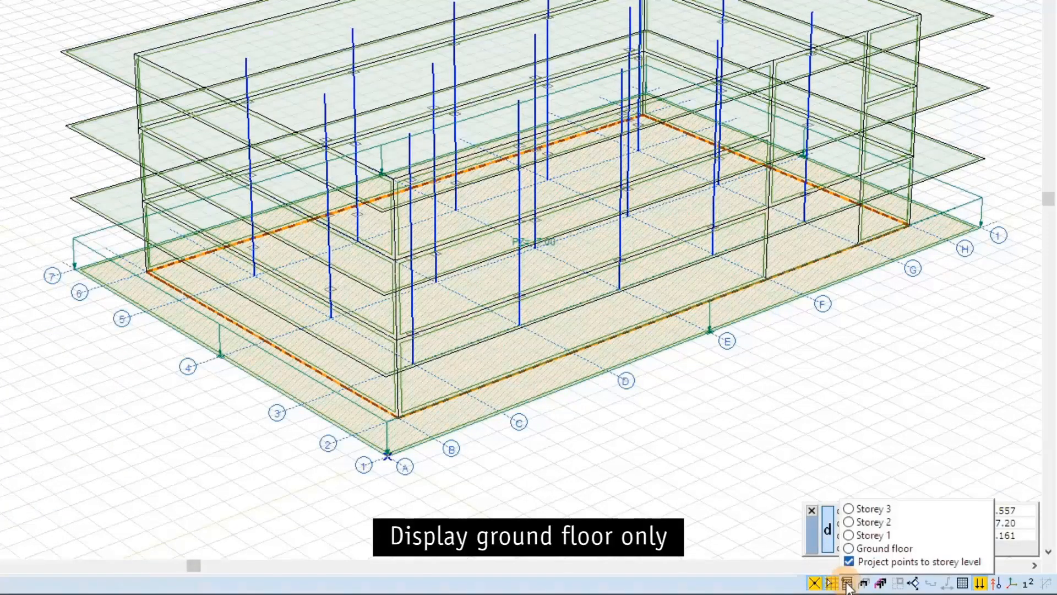
left_click(849, 549)
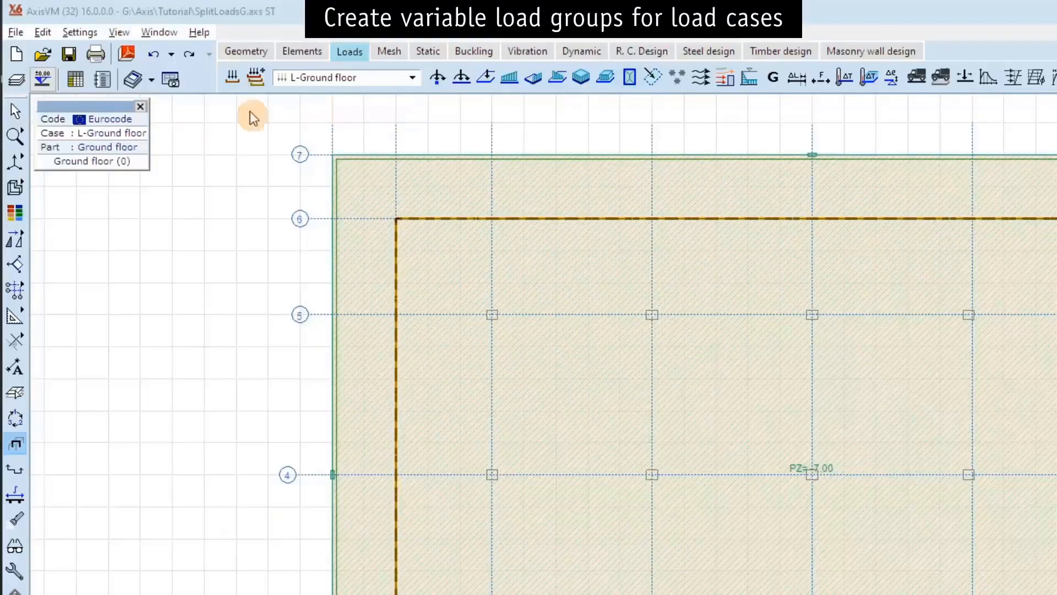
Add a variable load group named LIVE.FIELDS with the recommended Eurocode values A1.2 (B) STR/GEO.
left_click(232, 77)
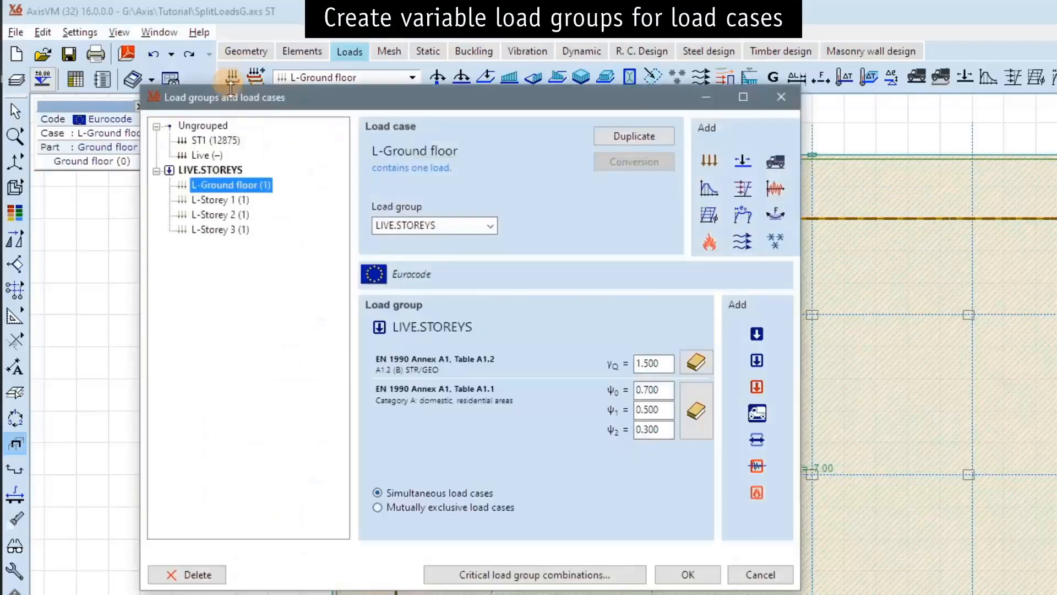
left_click(756, 361)
type("LIV")
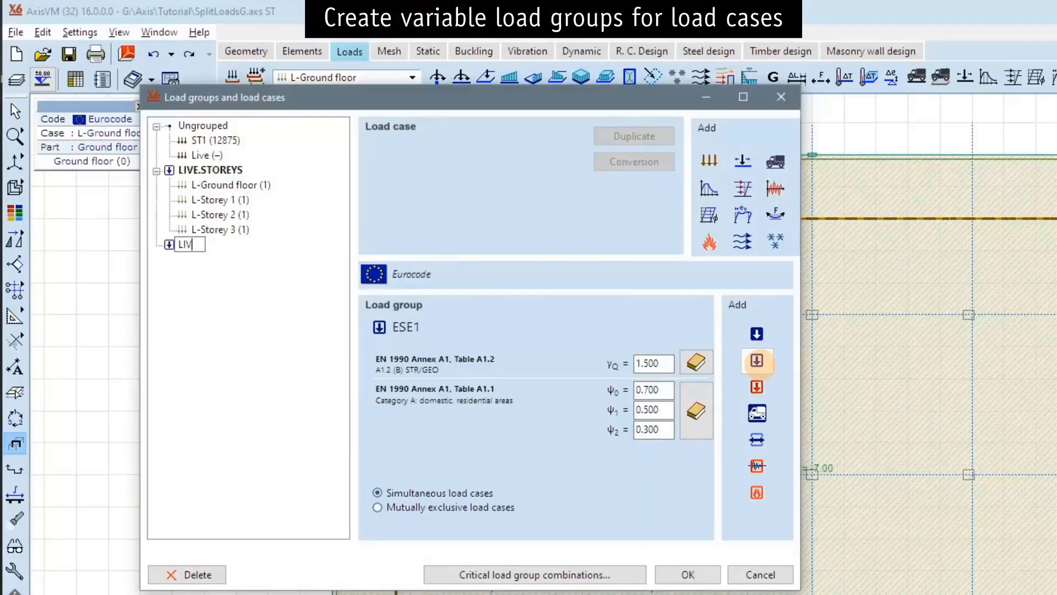
type("E.FIELDS")
key("Return")
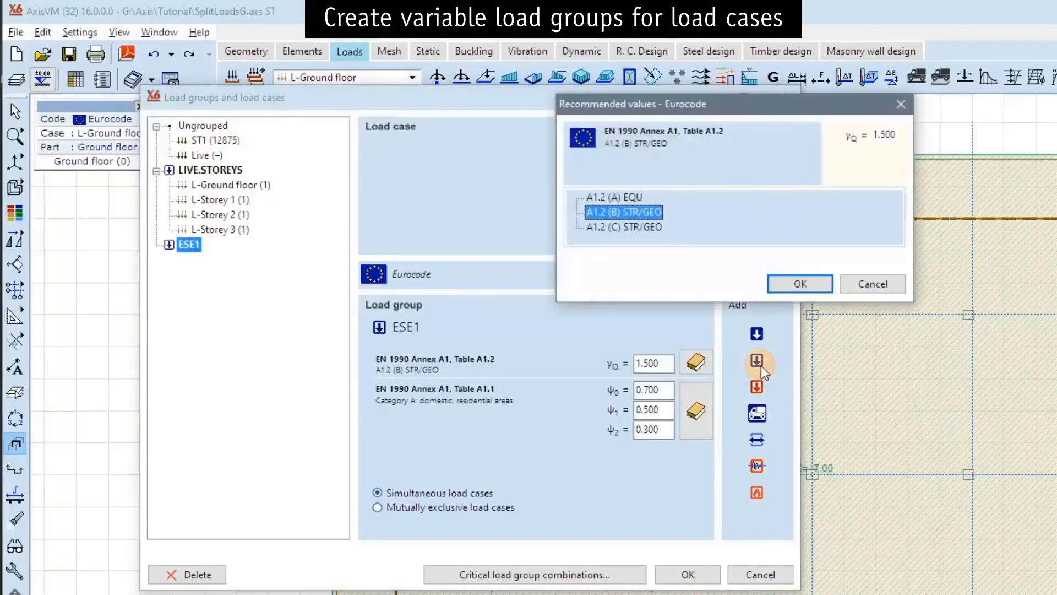
key("Return")
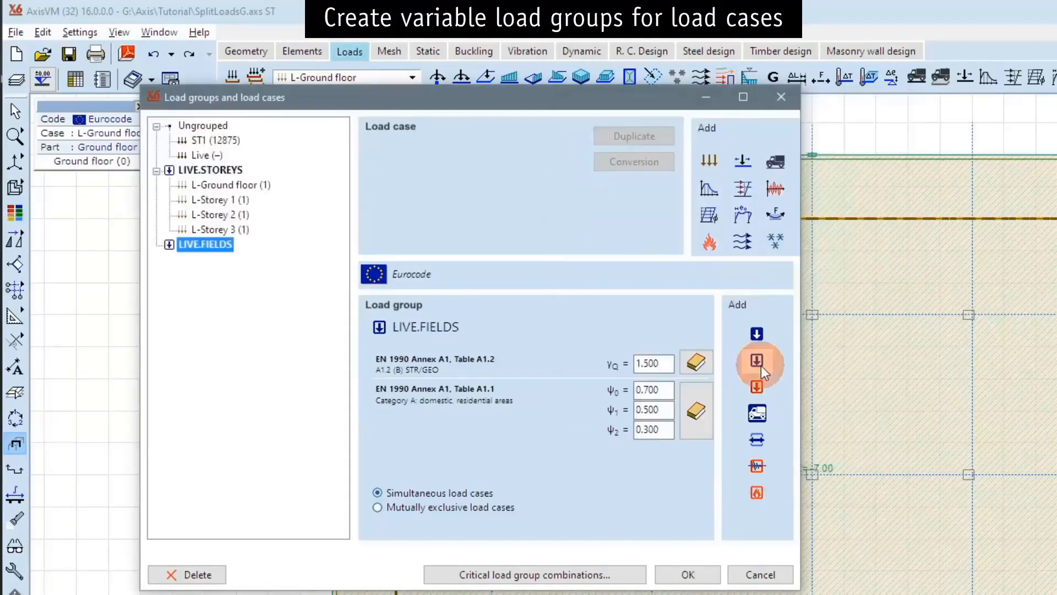
Add another variable load group named LIVE.CHESS with the recommended A1.2 (B) STR/GEO values and accept the load group definitions.
left_click(761, 365)
type("LIVE.")
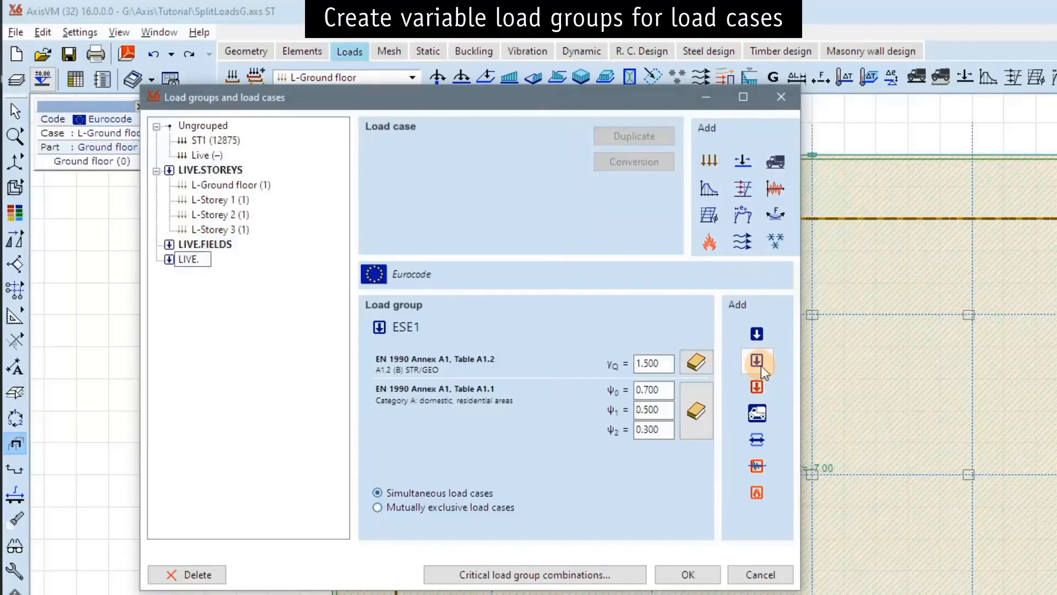
type("CHESS")
key("Return")
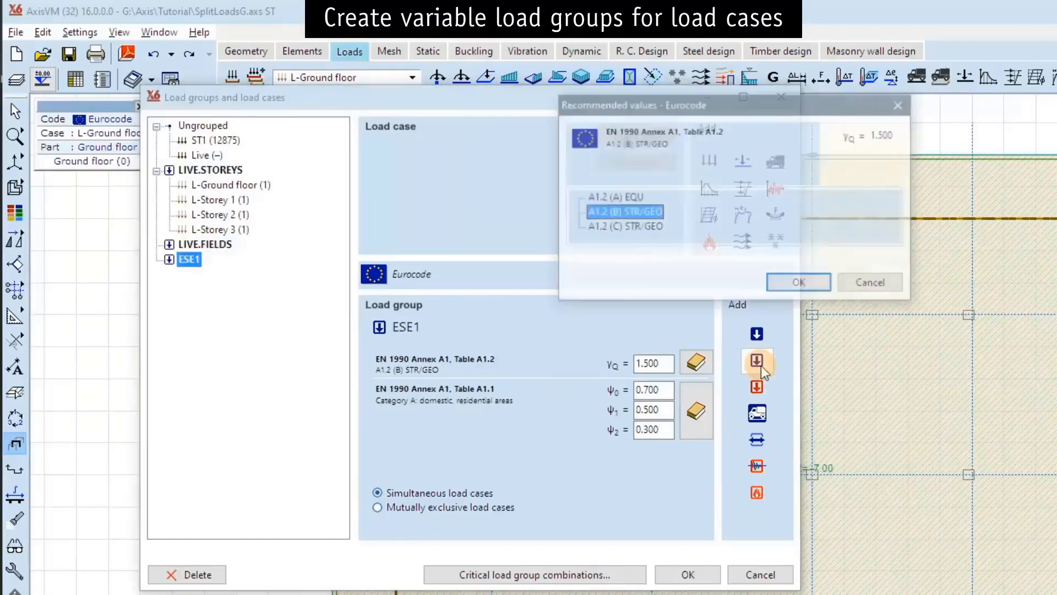
key("Return")
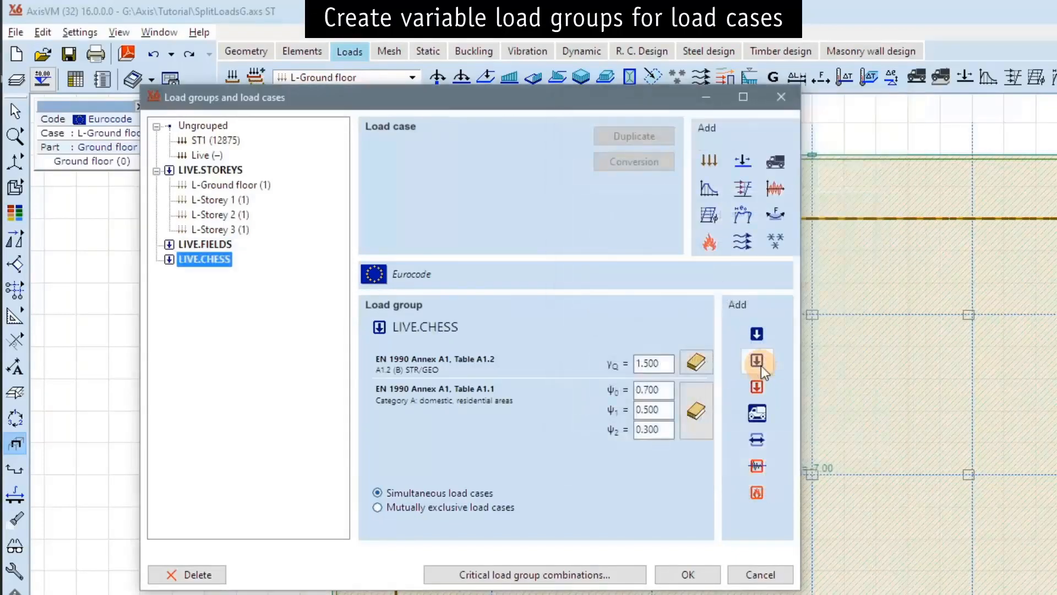
left_click(688, 575)
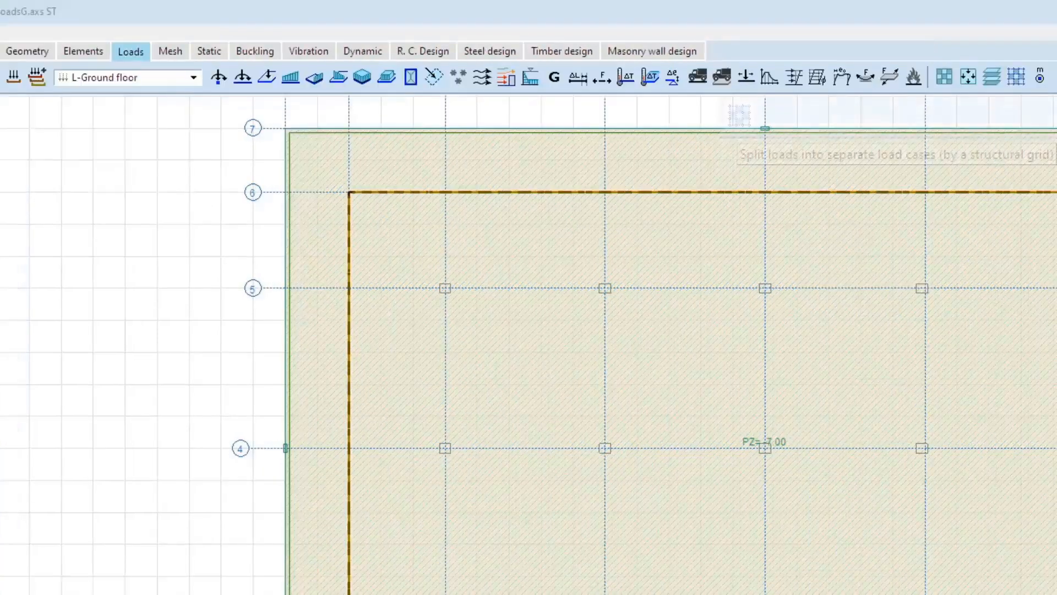
Split the ground-floor slab load by structural grid GridG in a Chessboard pattern, with root name L and load group LIVE.CHESS.
left_click(1016, 78)
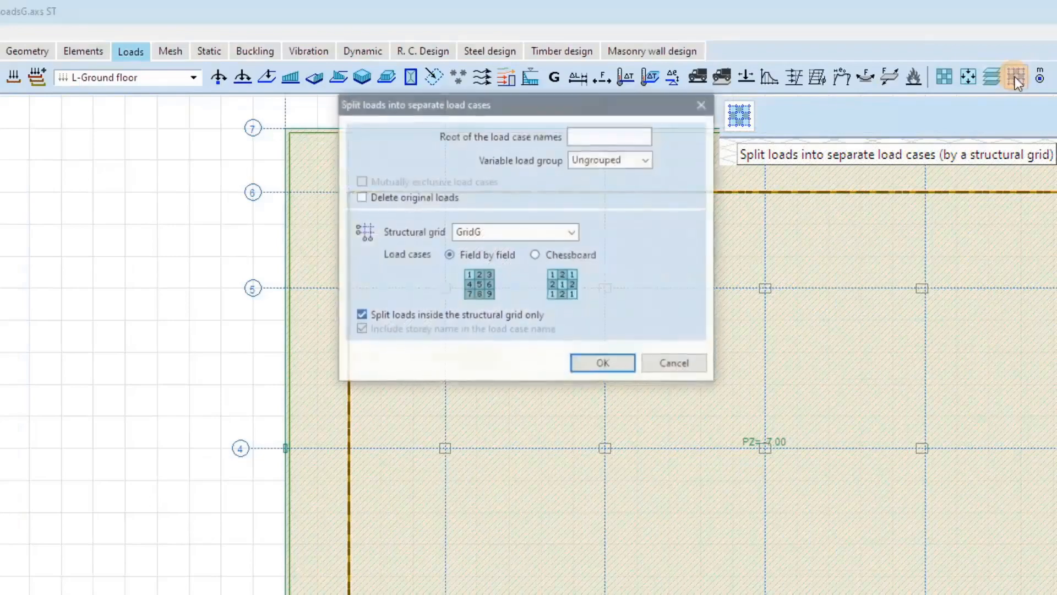
left_click(617, 135)
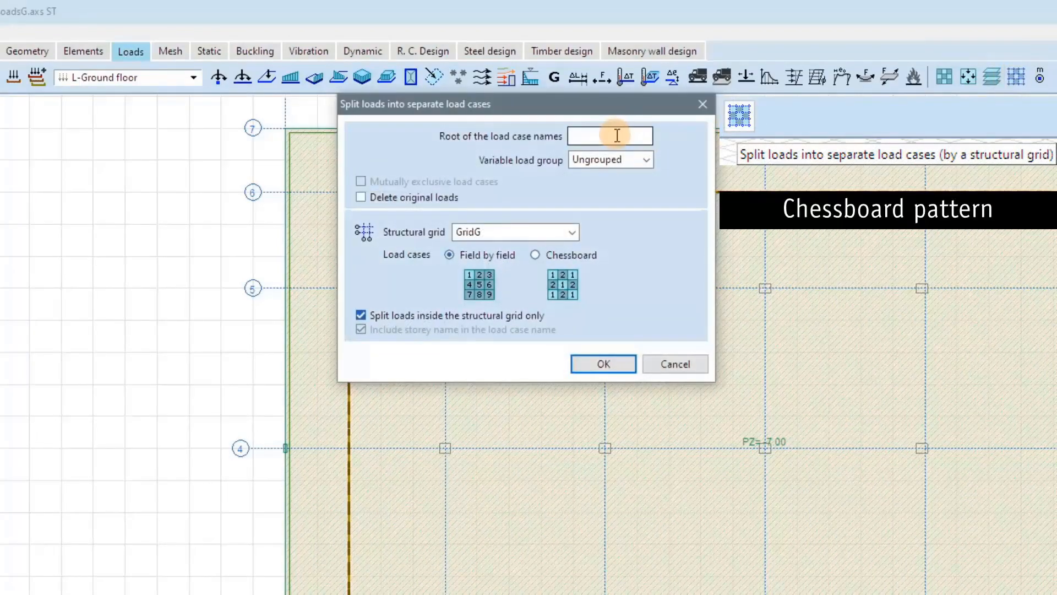
type("L")
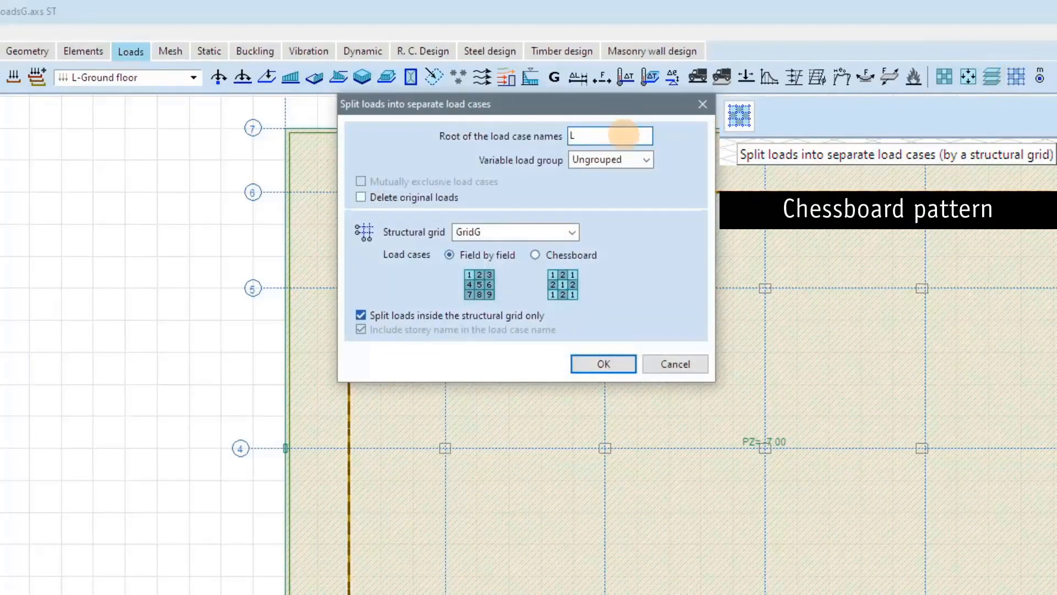
left_click(646, 160)
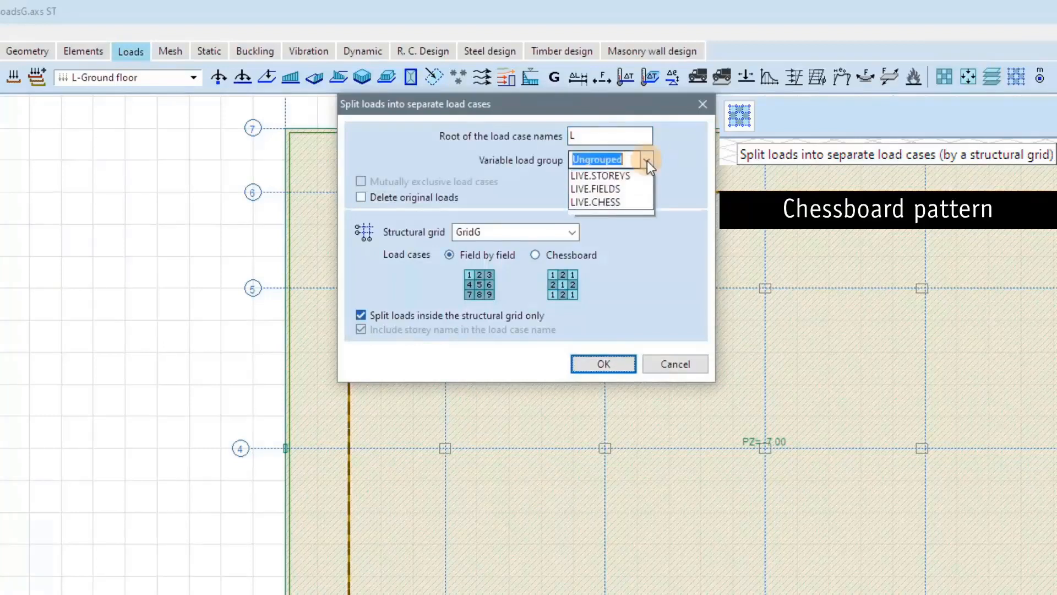
left_click(632, 215)
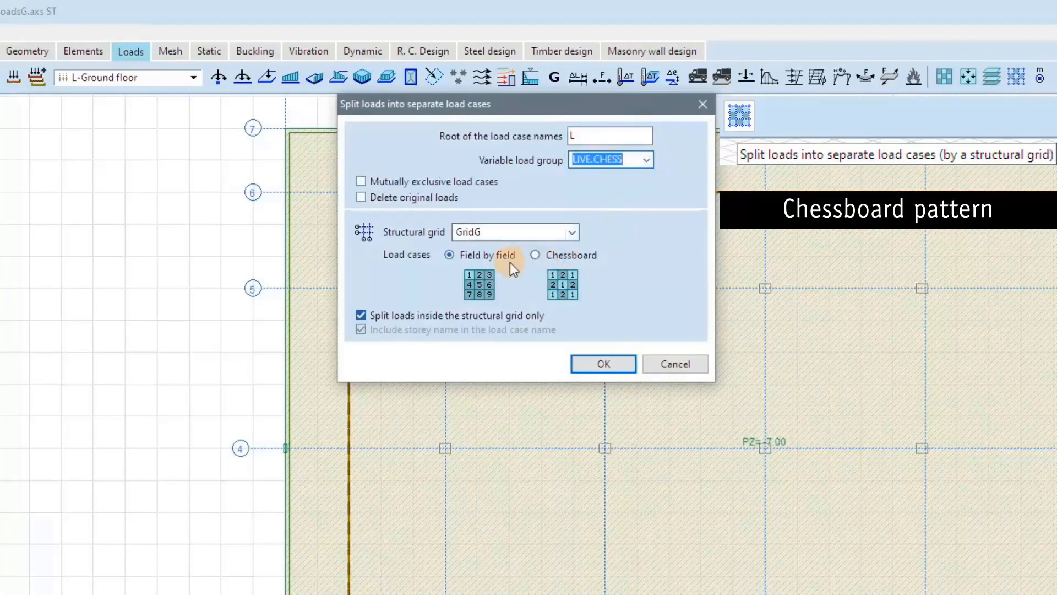
left_click(561, 258)
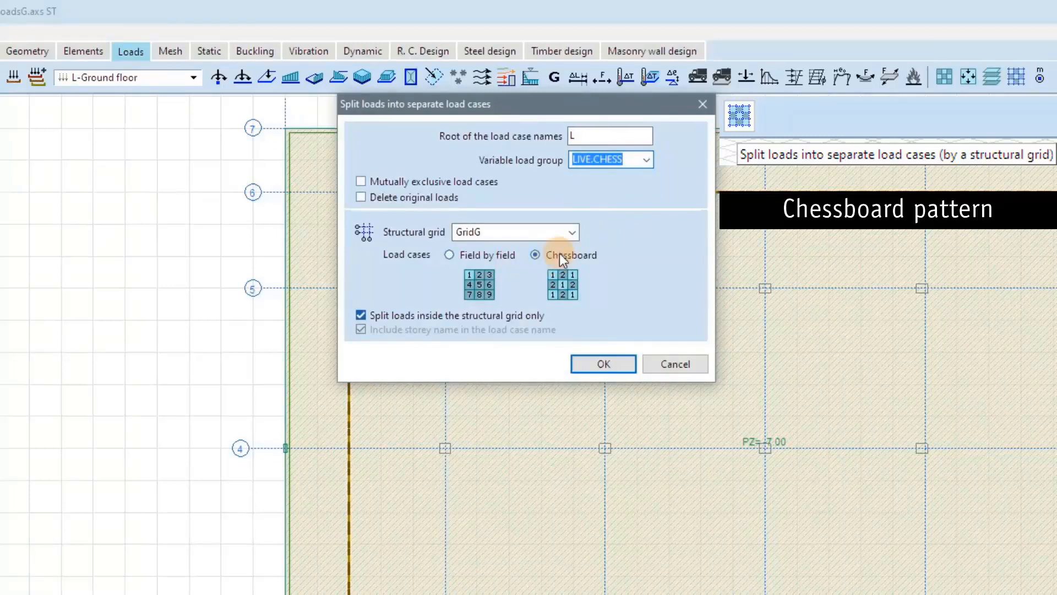
left_click(600, 364)
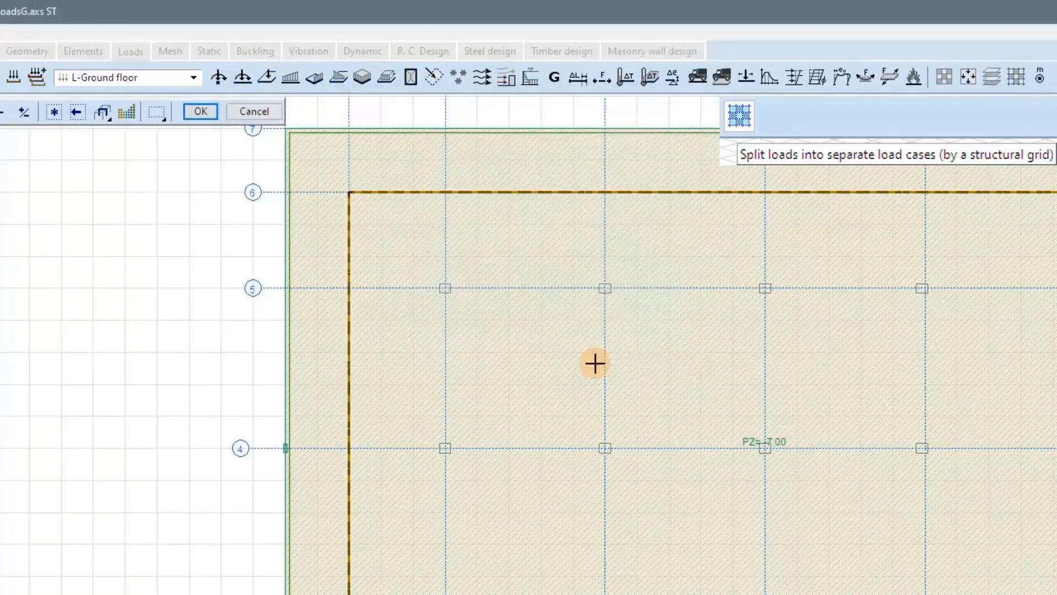
left_click_drag(309, 179, 243, 153)
left_click(199, 110)
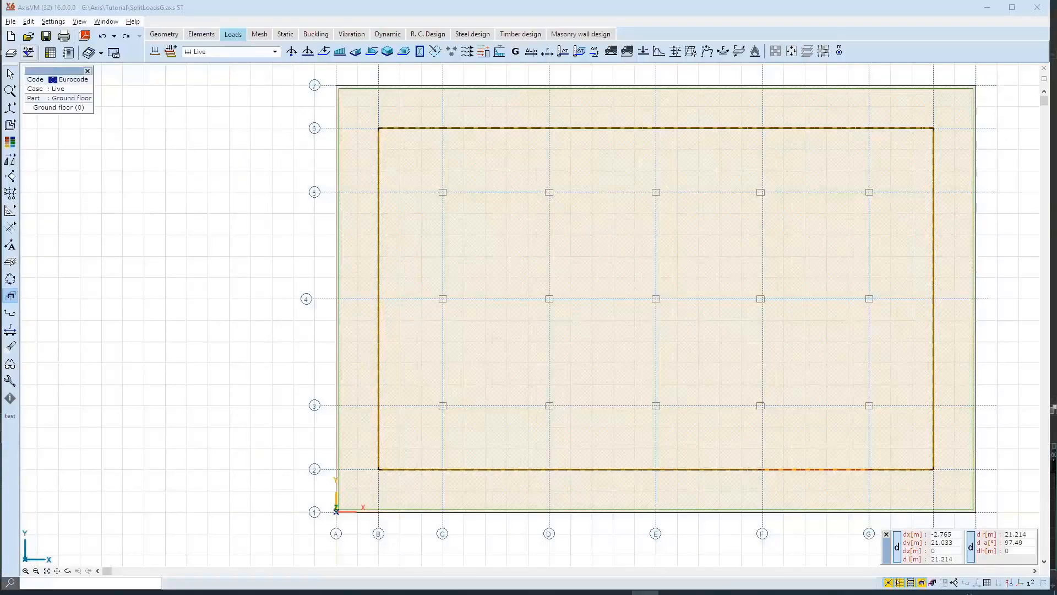
Examine the loads of the two chessboard load cases, L-Ground floor-1 and L-Ground floor-2, in the LIVE.CHESS group.
left_click(274, 52)
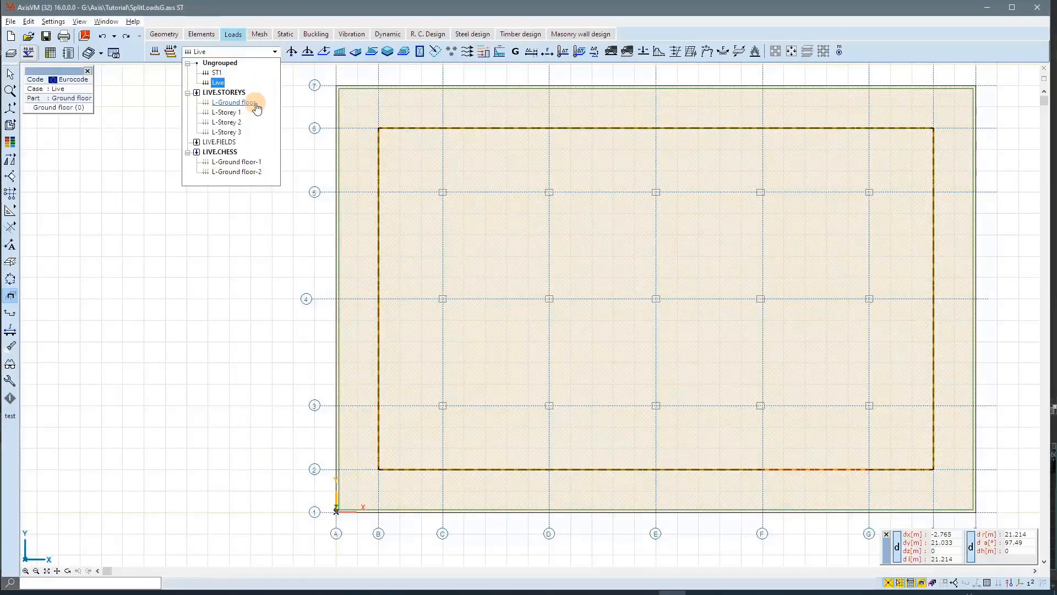
key("Down")
key("Down")
key("Down")
key("Down")
key("Down")
key("Down")
key("Down")
key("Down")
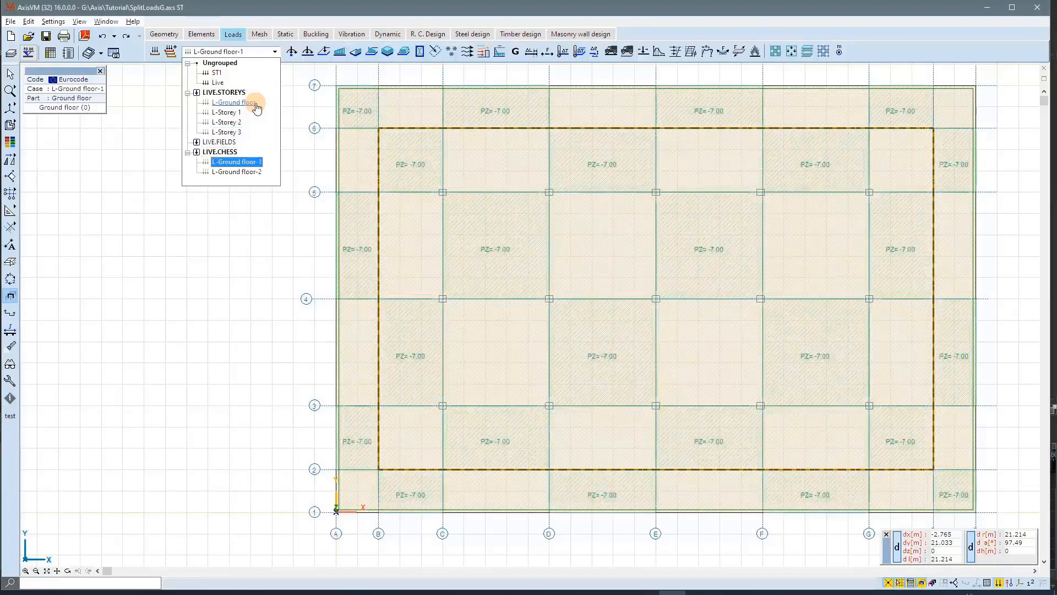
key("Down")
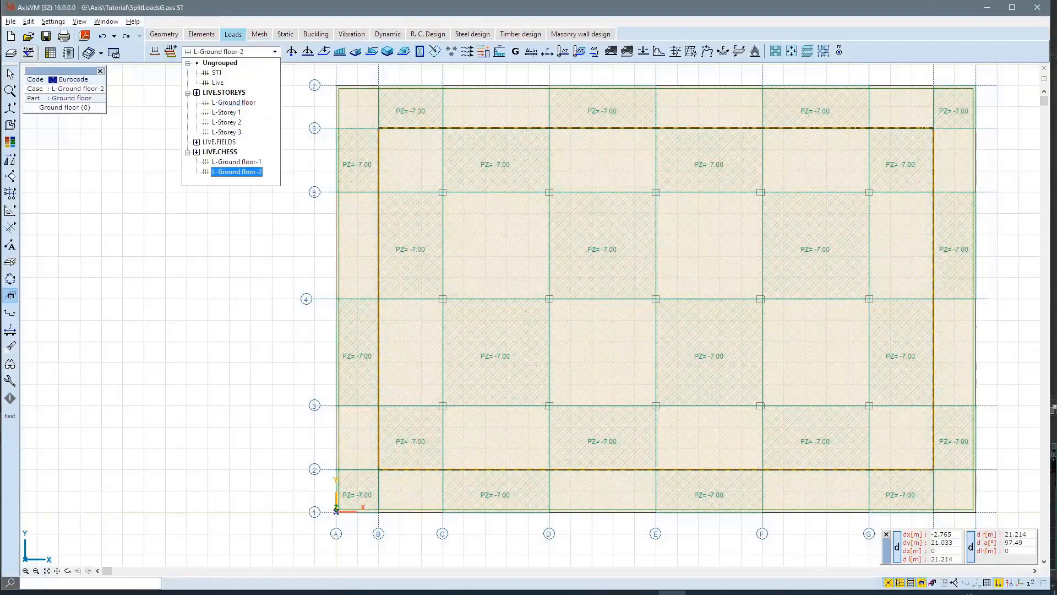
key("Return")
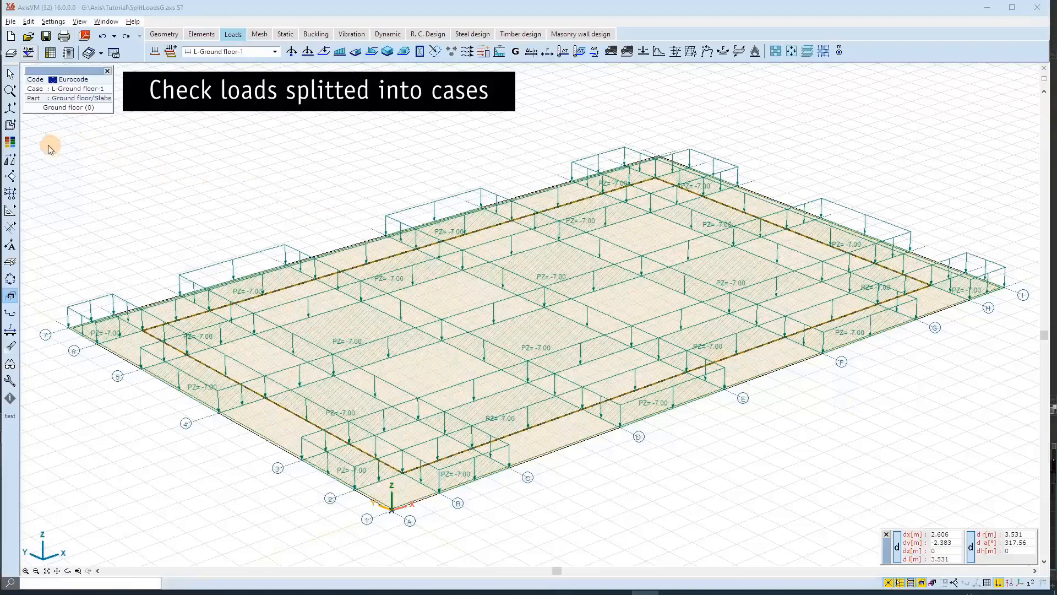
Color-code the surface loads by load group intensities to check how they are split into cases.
left_click(11, 143)
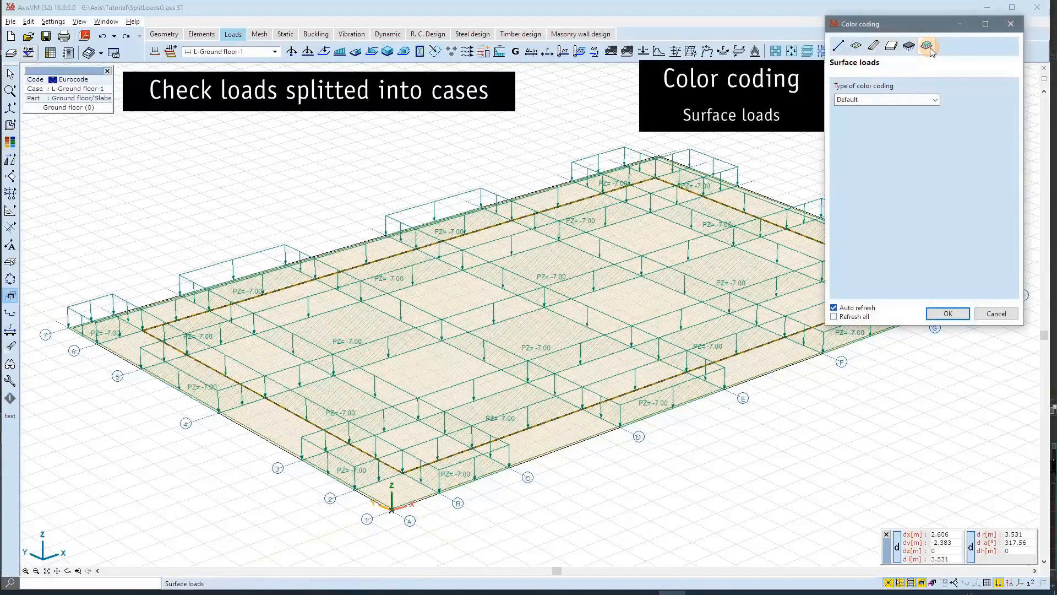
left_click(936, 100)
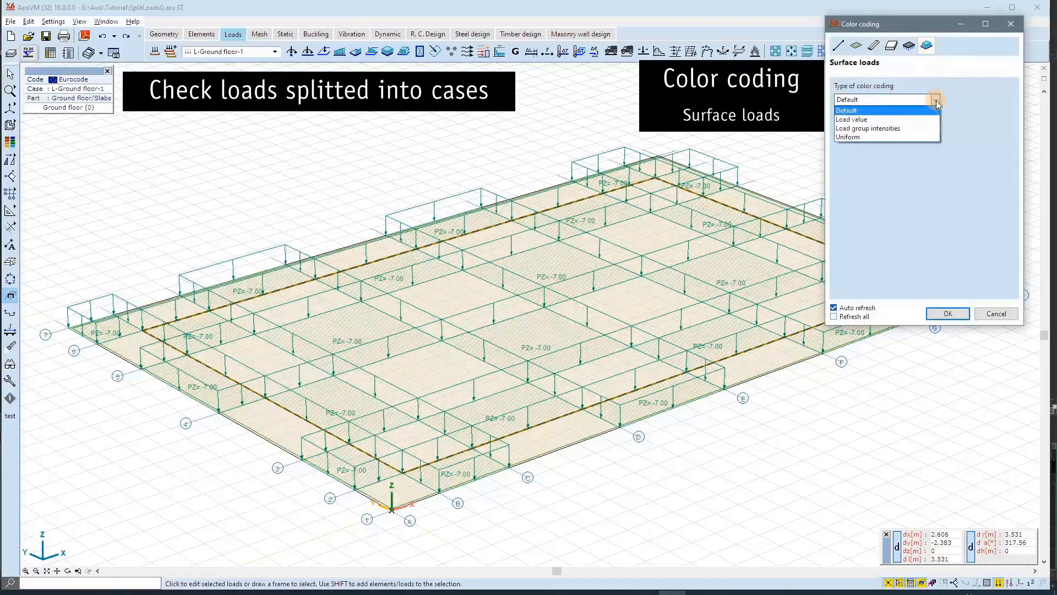
left_click(918, 128)
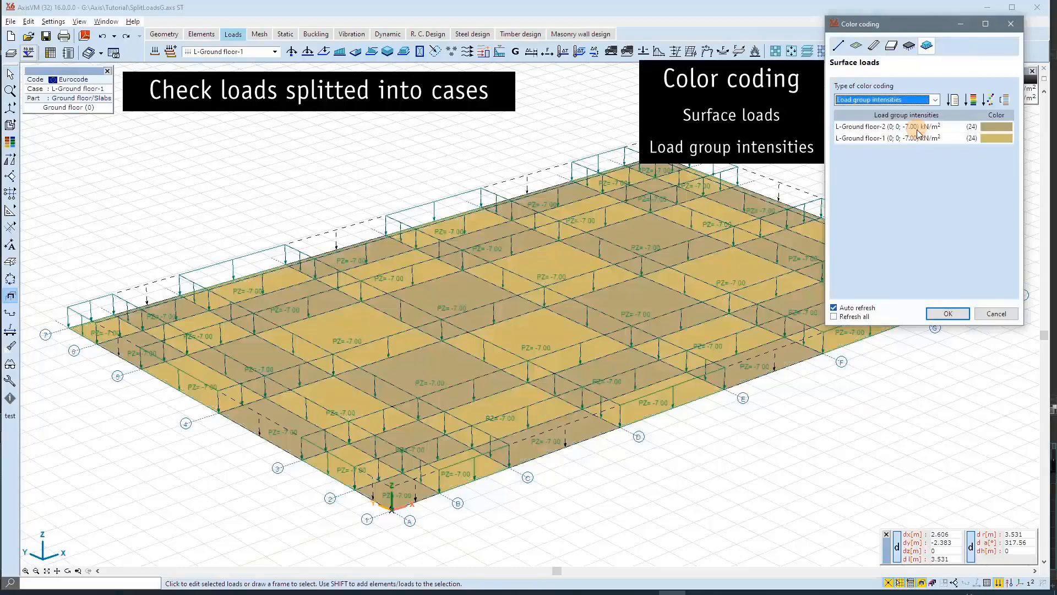
left_click(945, 315)
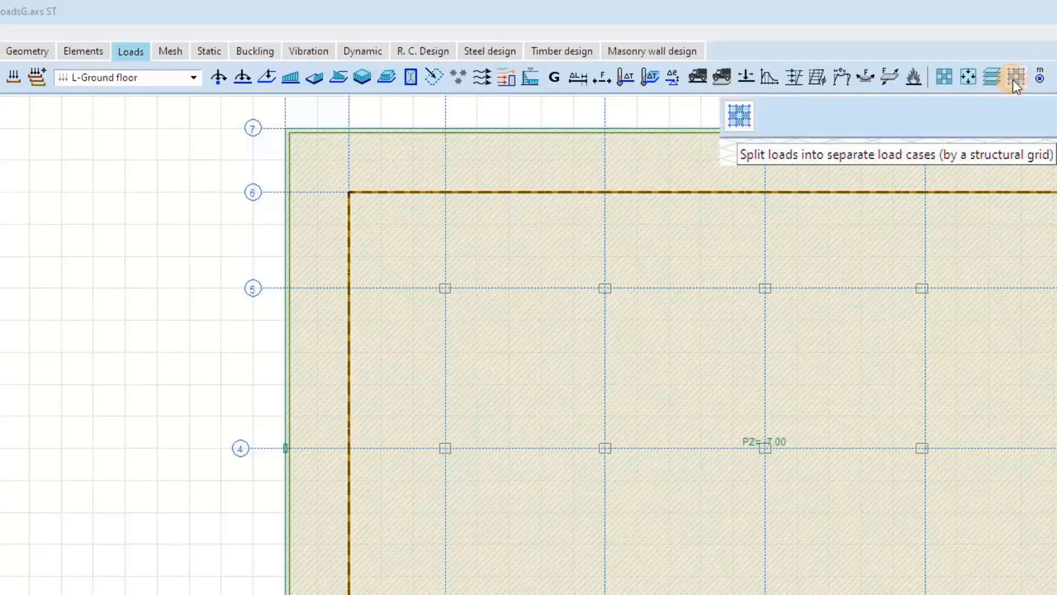
Split the ground-floor slab load by structural grid GridG Field by field, with root name L and load group LIVE.FIELDS.
left_click(1014, 77)
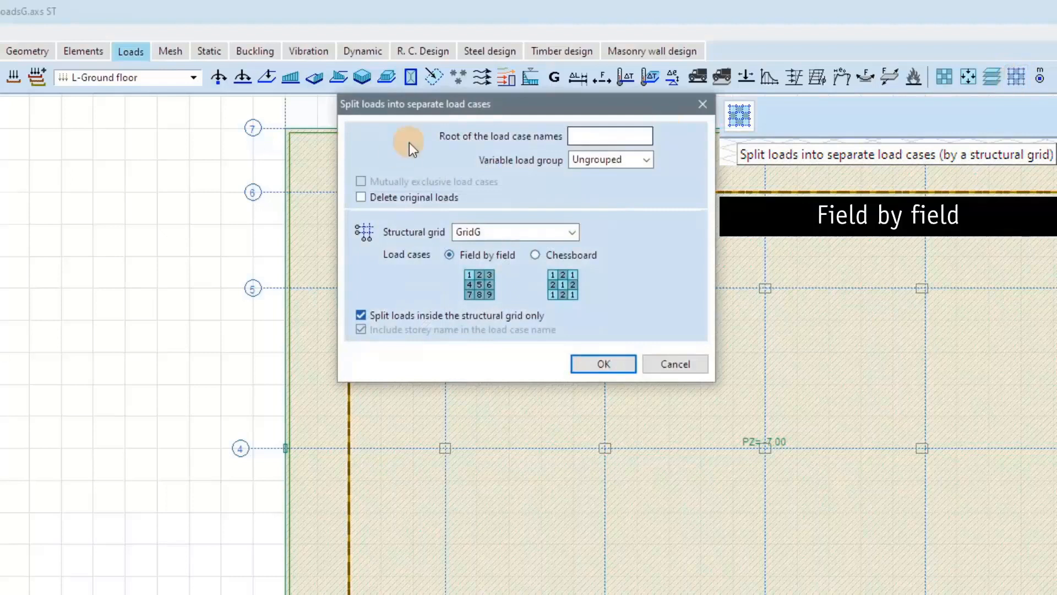
left_click(588, 137)
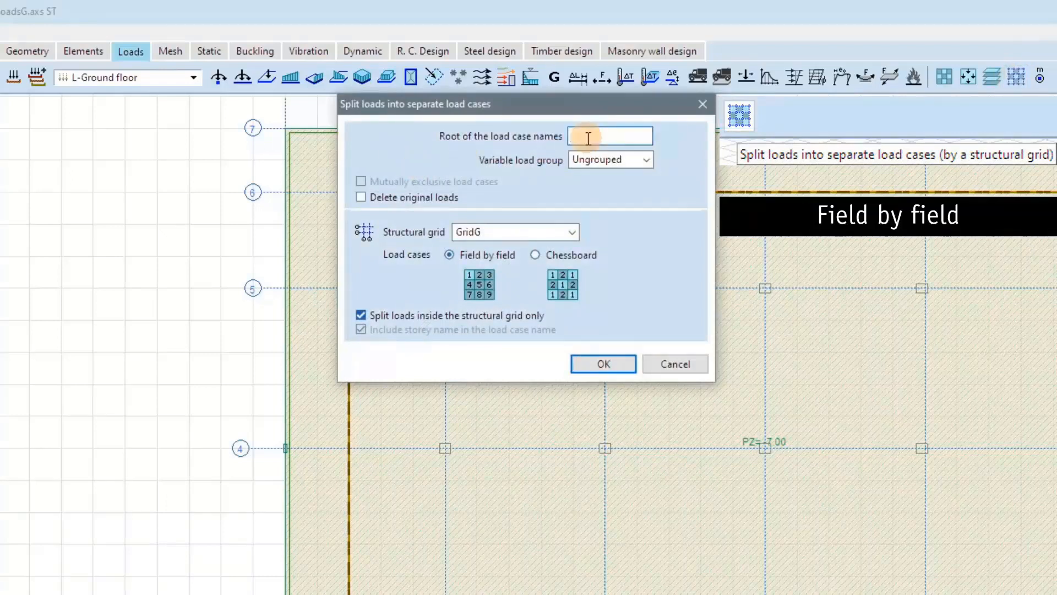
type("L")
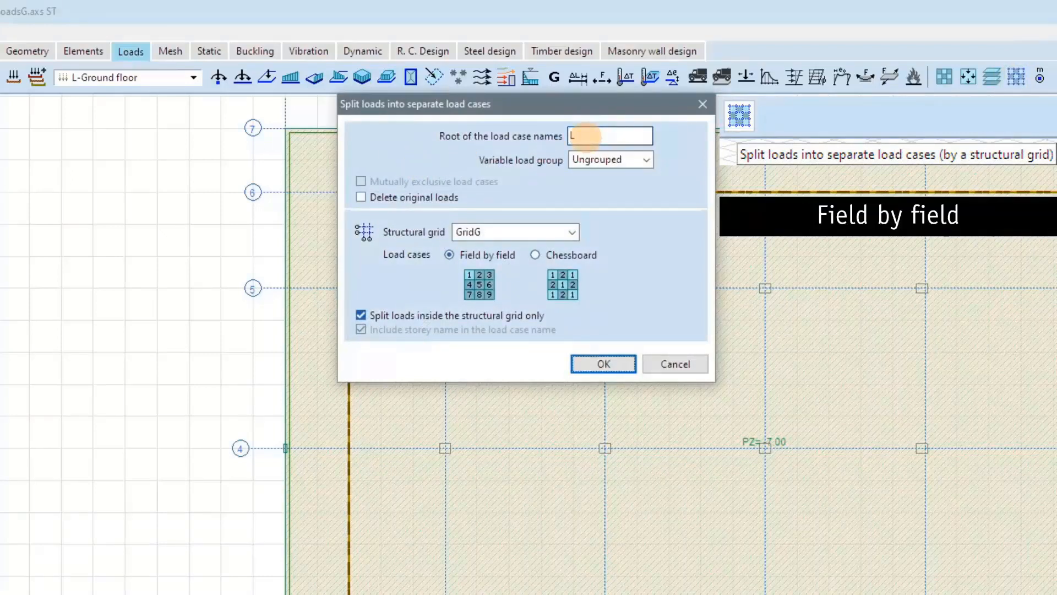
left_click(647, 160)
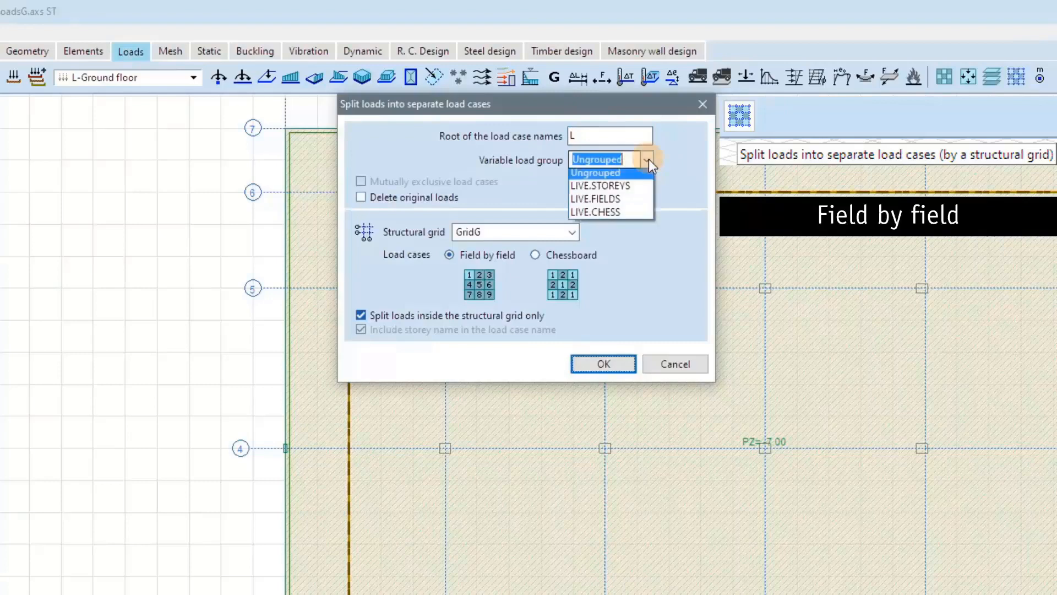
left_click(633, 202)
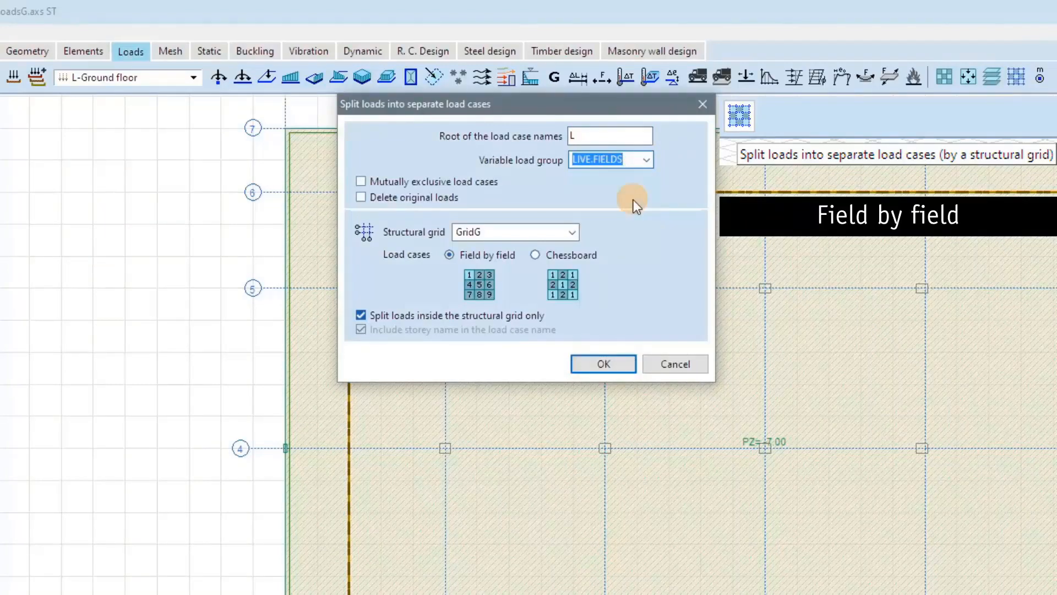
left_click(606, 364)
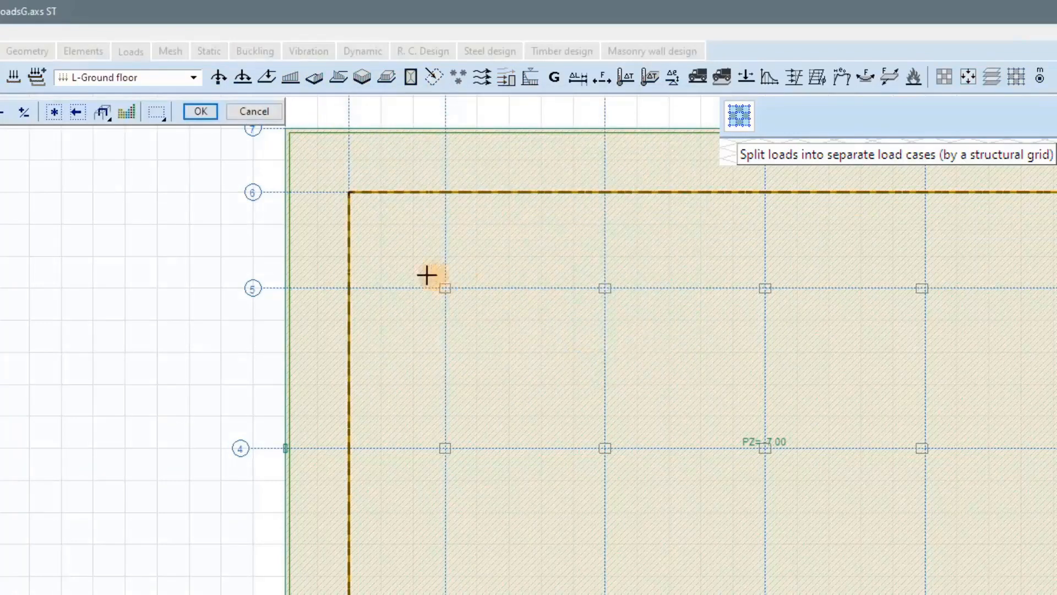
left_click_drag(347, 178, 243, 139)
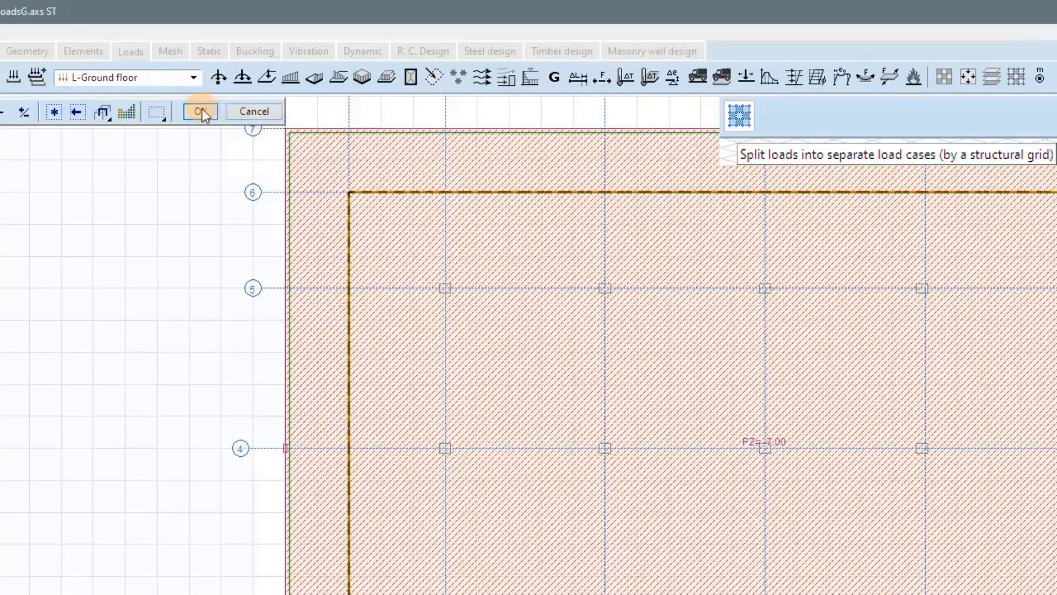
left_click(199, 112)
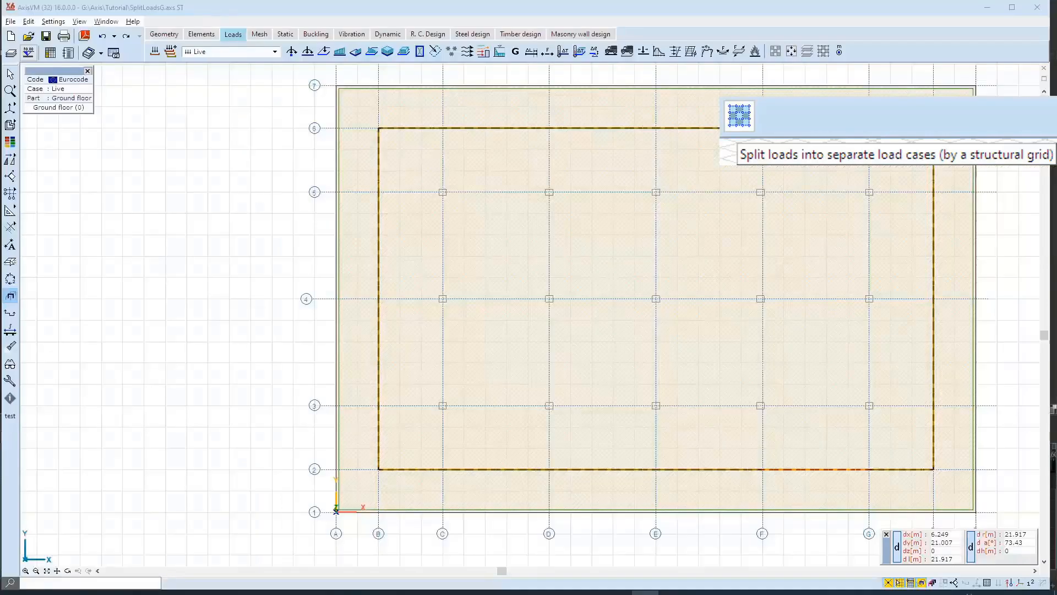
Examine the loads of the first several field-by-field load cases in the LIVE.FIELDS group, starting from L-Ground floor-1.
left_click(275, 52)
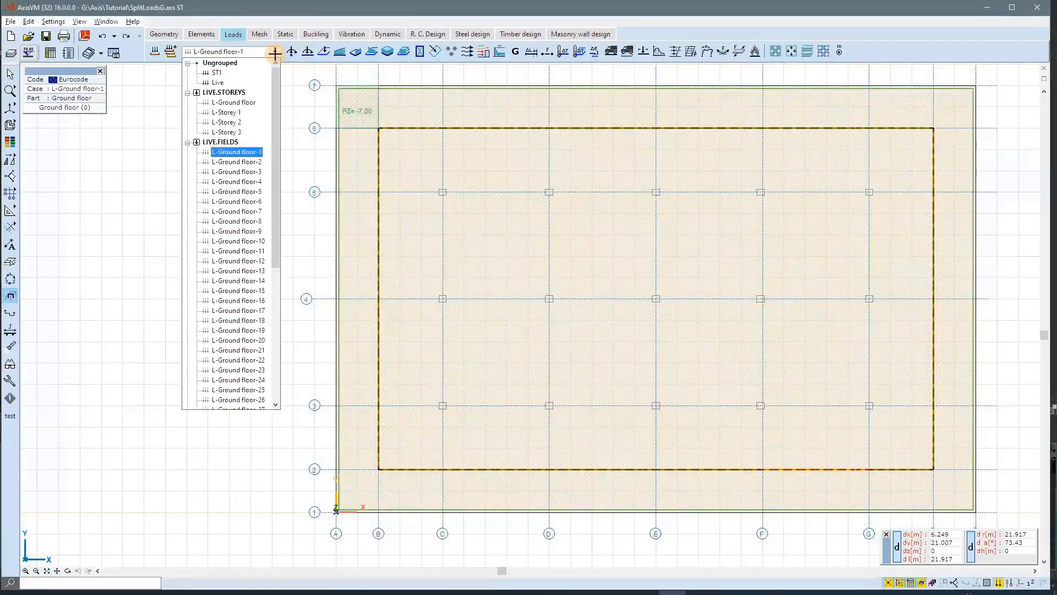
key("Down")
key("Down")
key("Down")
key("Down")
key("Down")
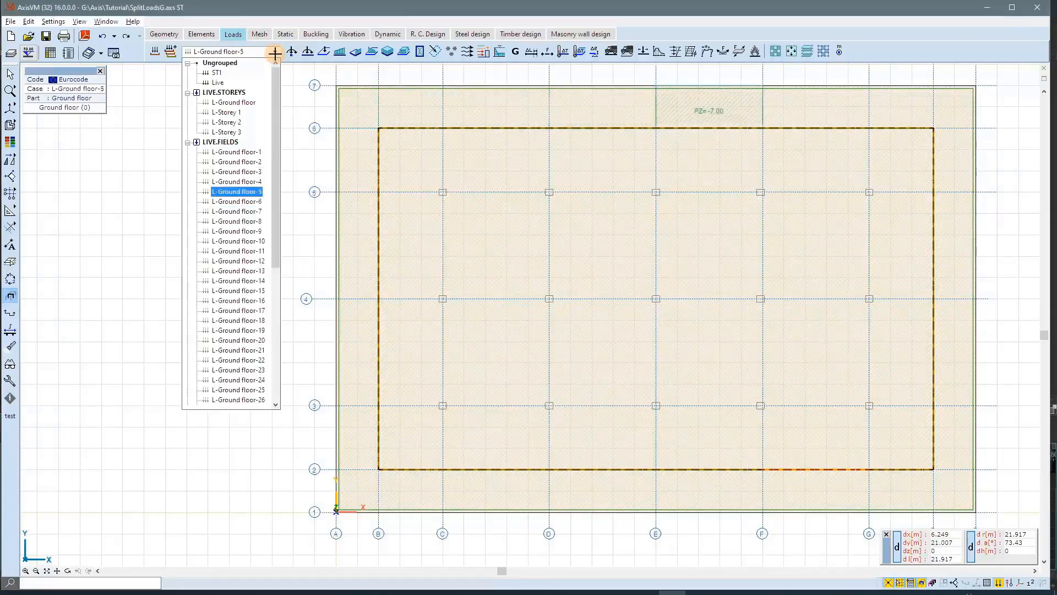
key("Down")
key("Down")
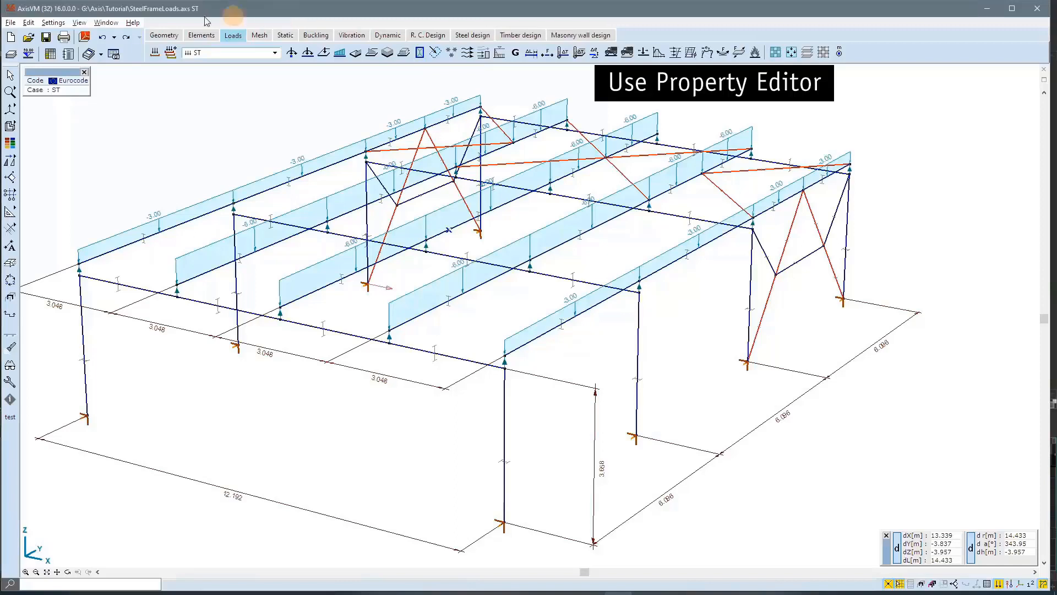
Show the Property Editor, select a distributed load on a roof edge beam, and extend the selection to loads with the same pZ1.
left_click(110, 24)
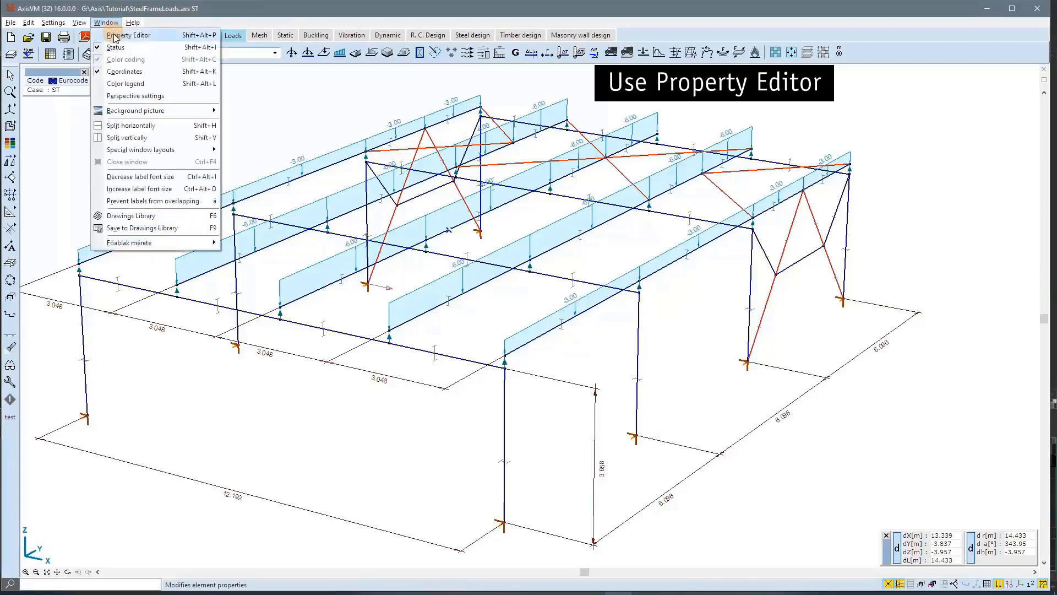
left_click(116, 35)
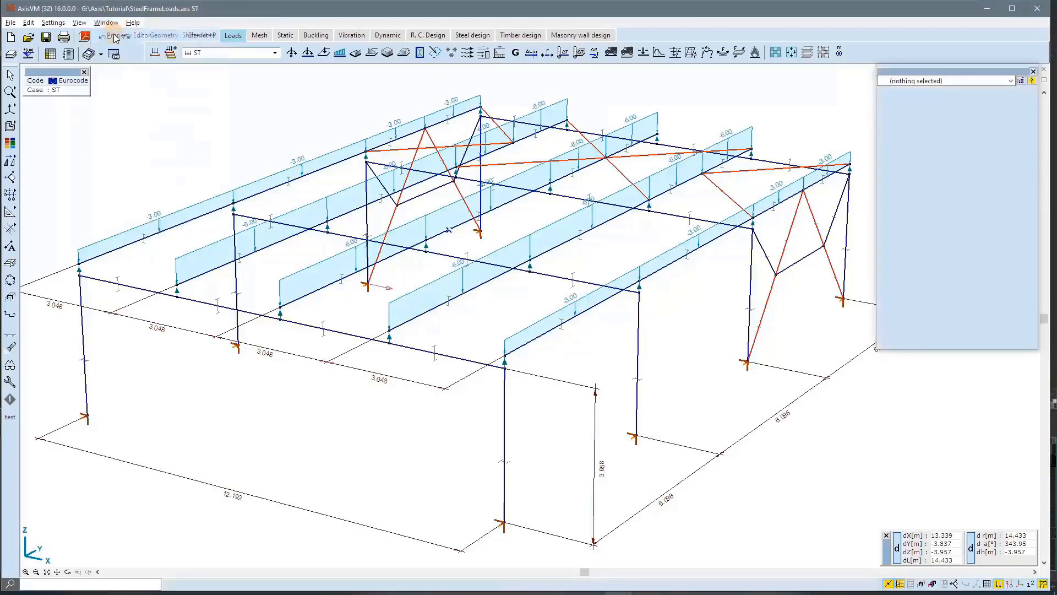
left_click(469, 103)
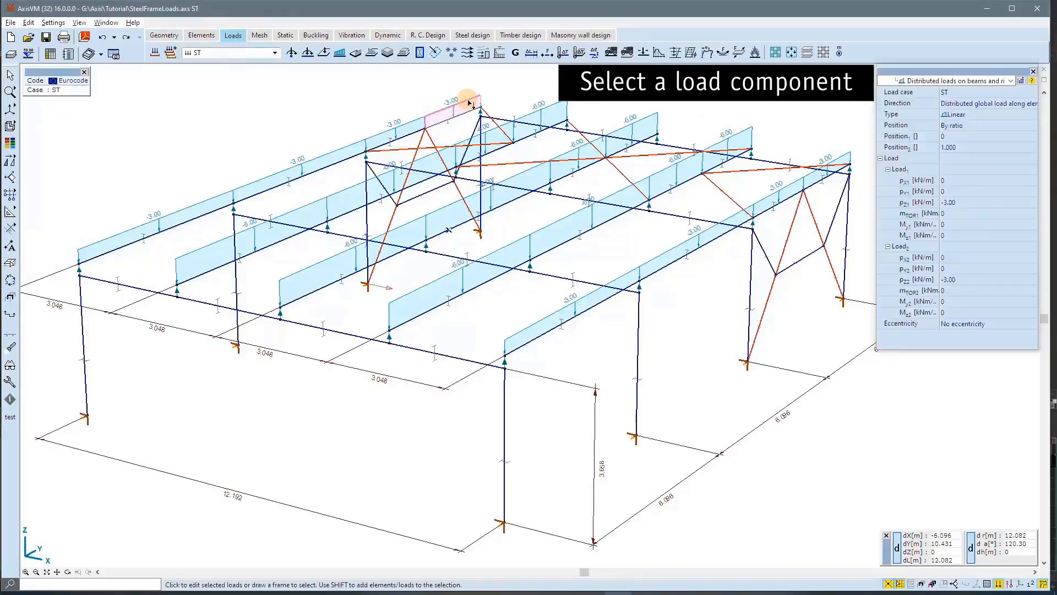
left_click(978, 202)
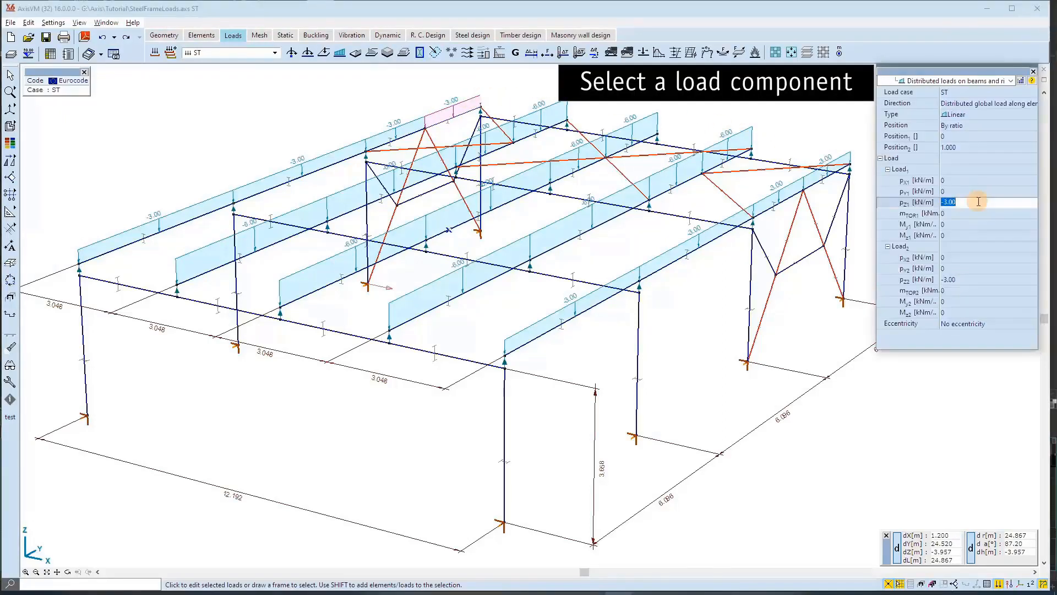
left_click(1022, 82)
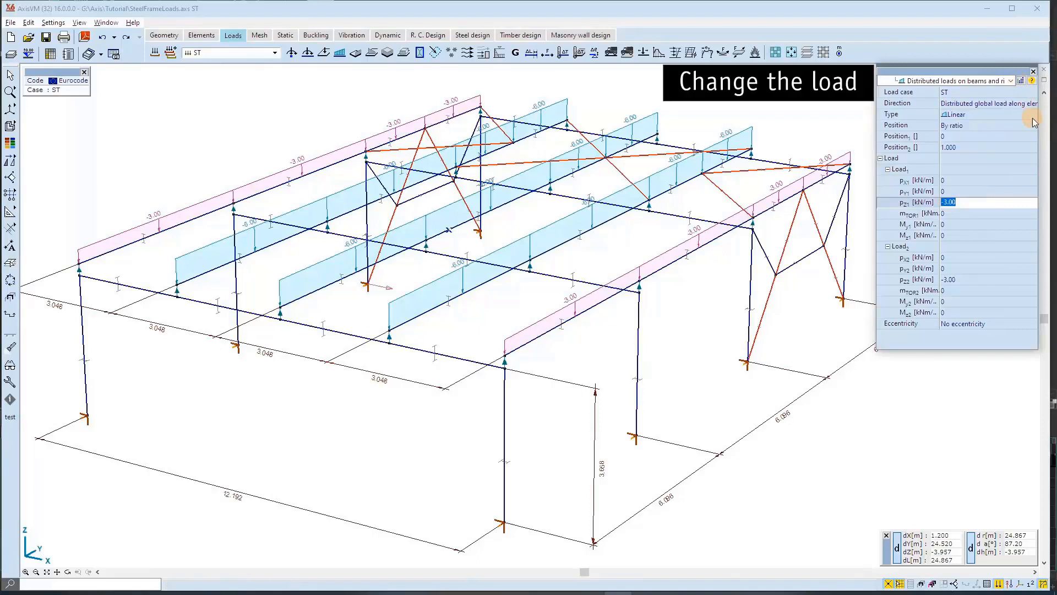
Set pZ1 and pZ2 of the selected edge beam loads to -4 kN/m and clear the selection.
type("-4")
key("Tab")
key("Tab")
key("Tab")
key("Tab")
key("Tab")
key("Tab")
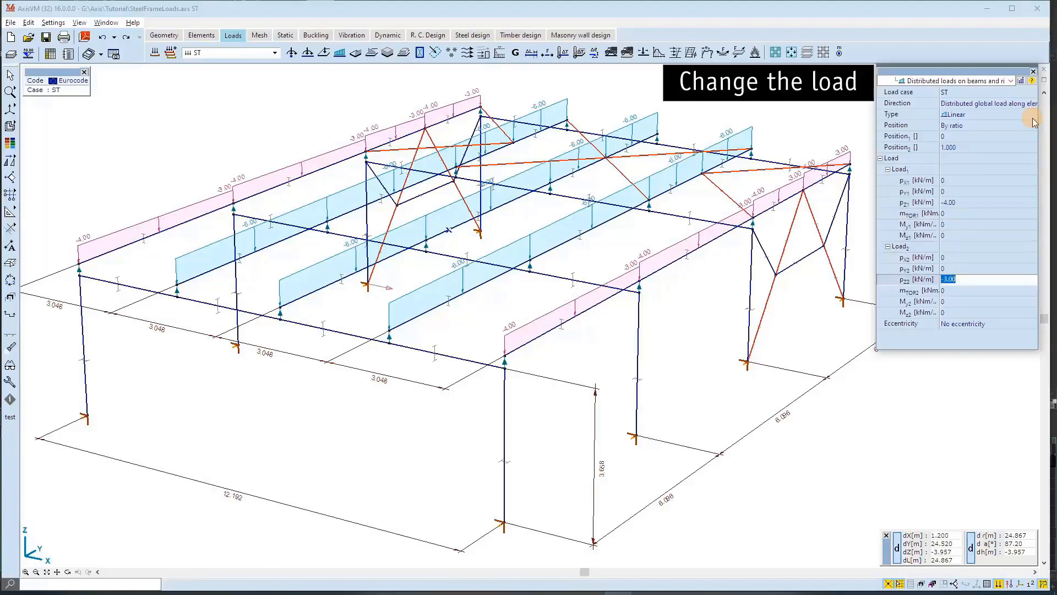
type("-4")
key("Return")
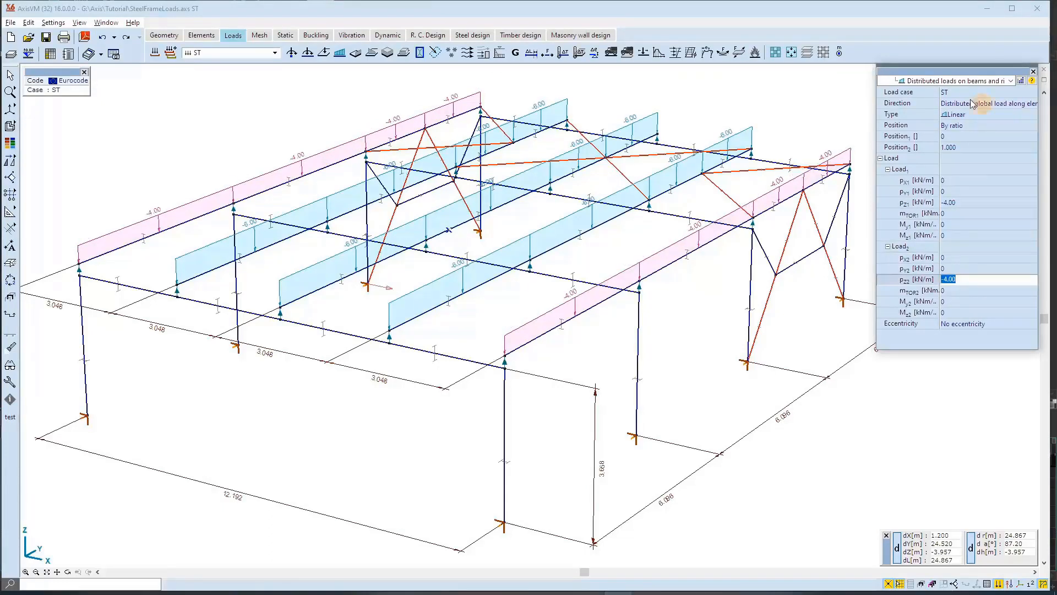
key("Escape")
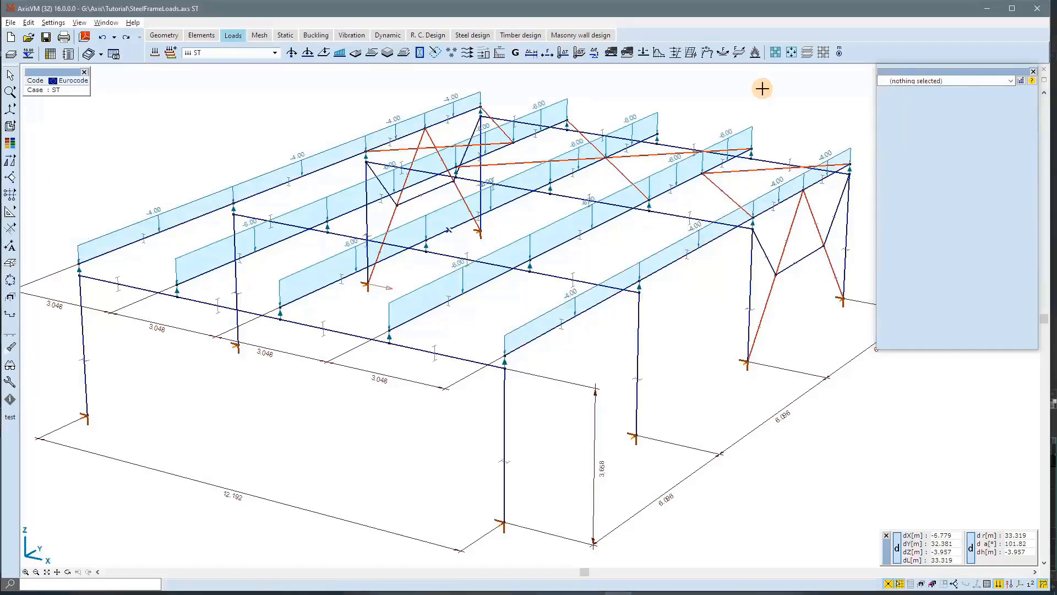
Select the distributed load on an inner roof beam and extend the selection to all loads with the same pZ1.
left_click(741, 132)
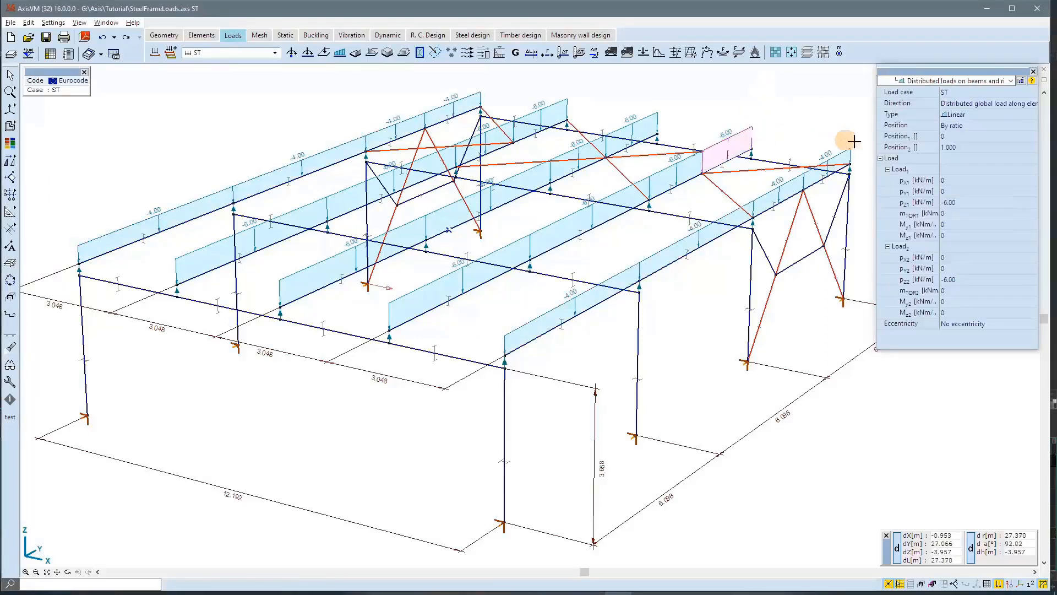
left_click(975, 203)
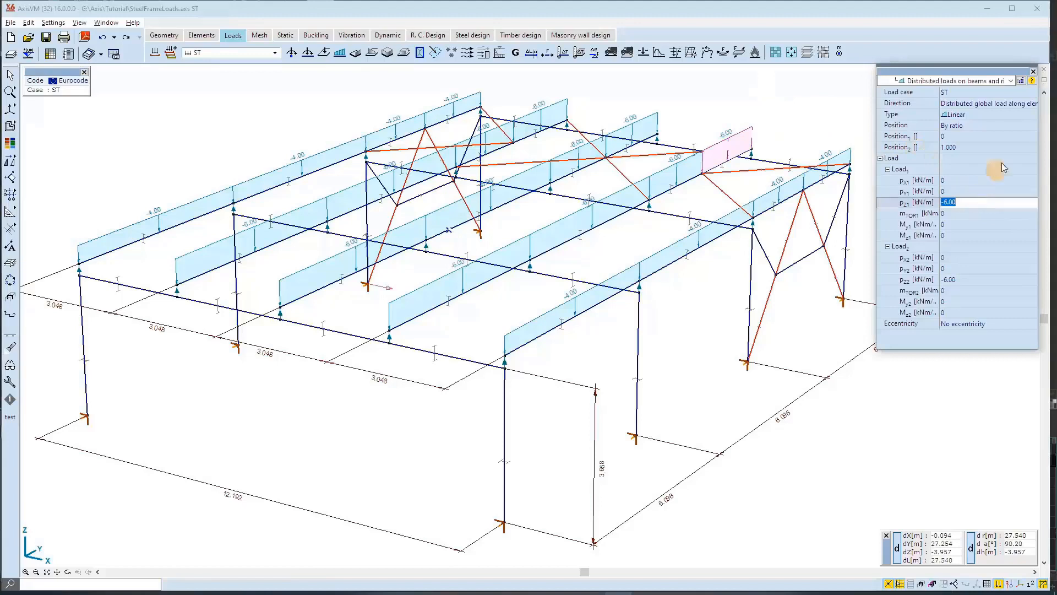
left_click(1021, 81)
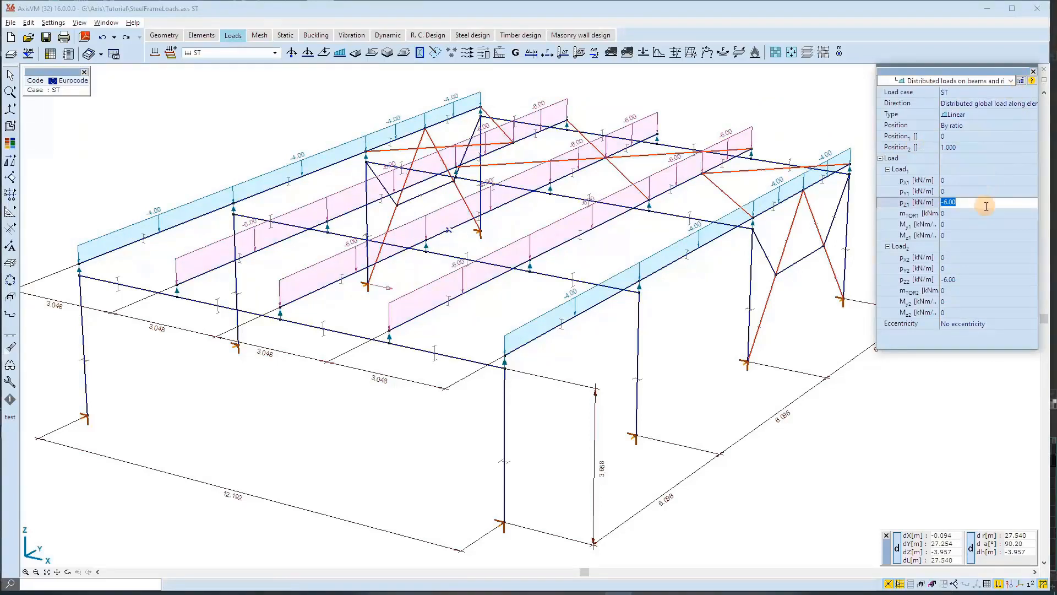
Set pZ1 and pZ2 of the selected inner beam loads to -9 kN/m.
type("-9")
key("Tab")
key("Tab")
key("Tab")
key("Tab")
key("Tab")
key("Tab")
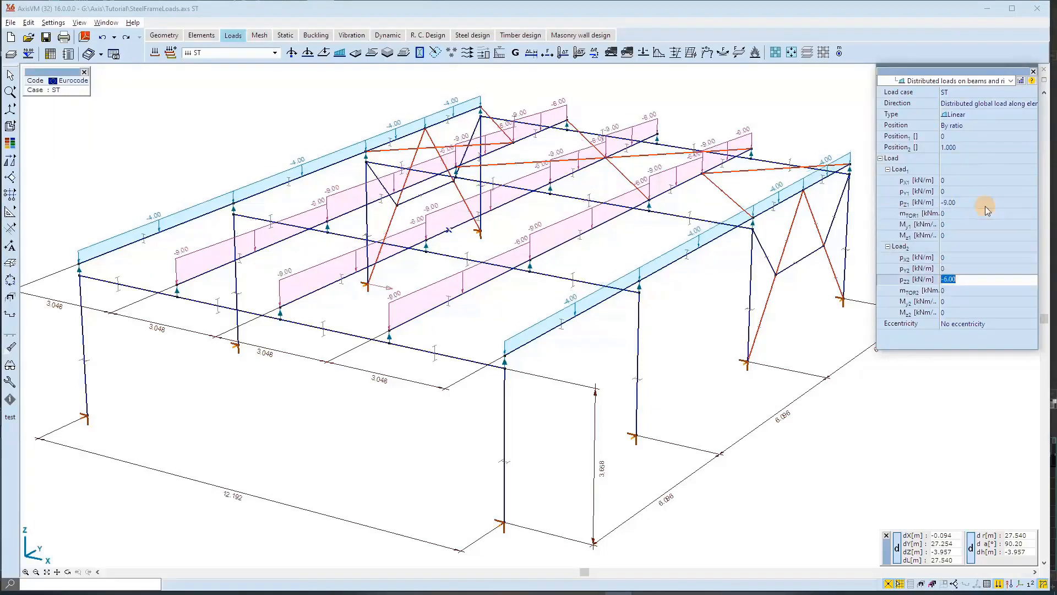
type("-9")
key("Return")
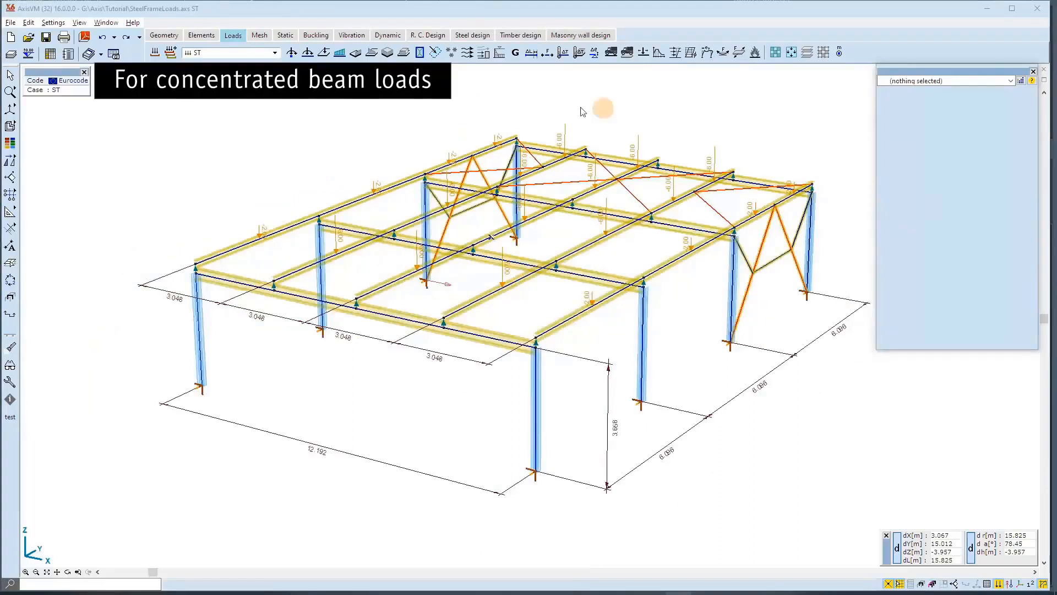
Select a concentrated load on a roof edge beam, extend the selection by equal FZ, and set FZ to -3 kN.
left_click(383, 13)
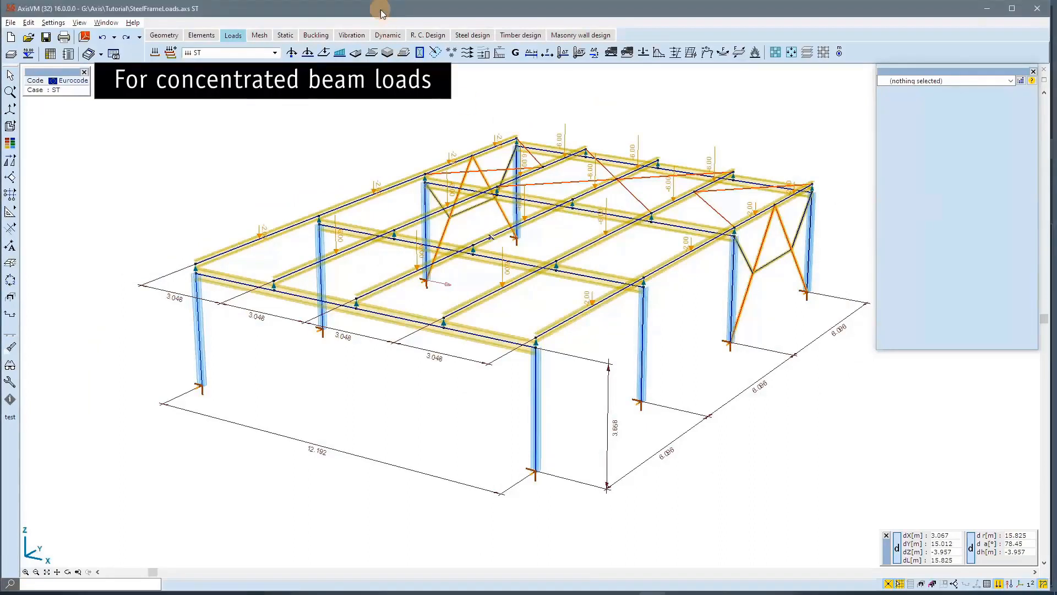
left_click(260, 227)
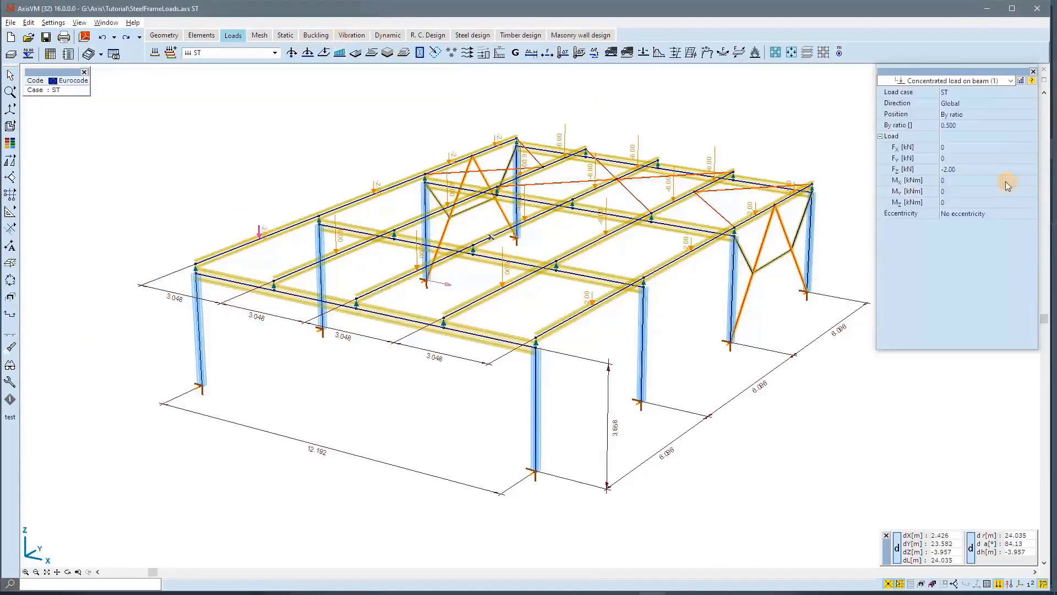
left_click(992, 168)
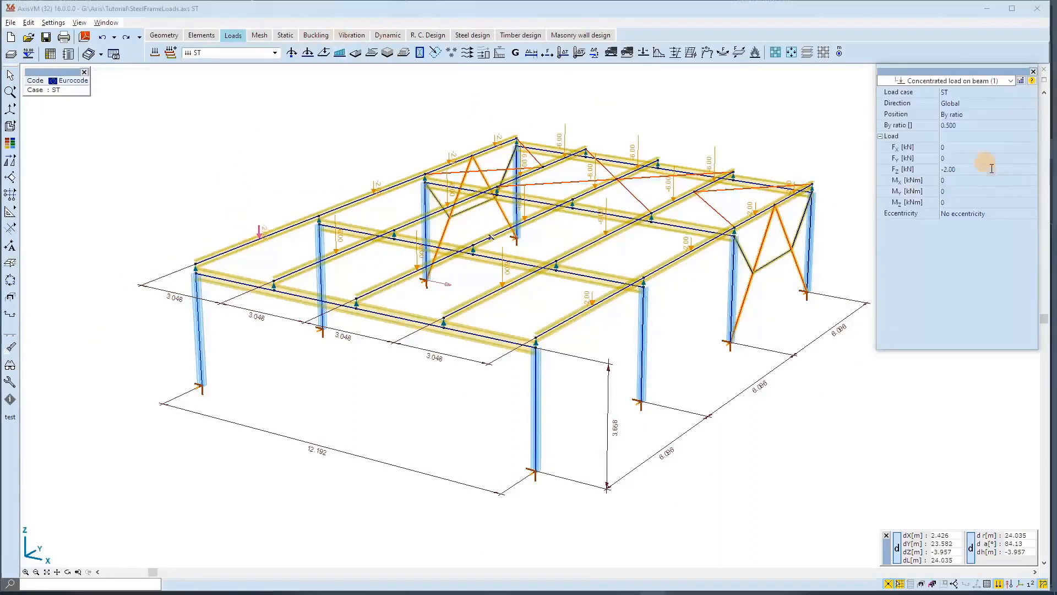
left_click(1022, 81)
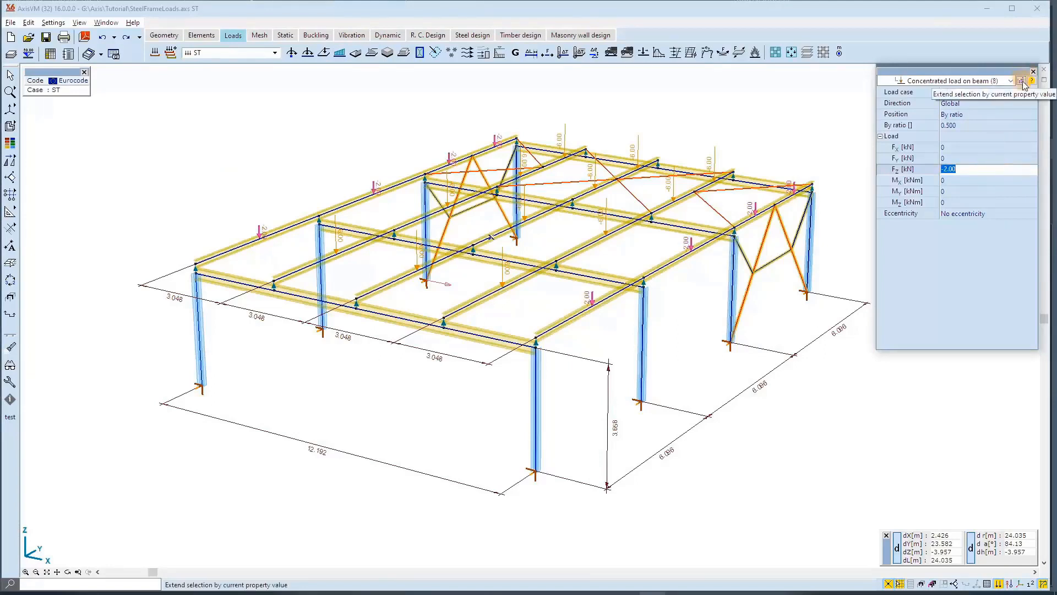
type("-3")
key("Return")
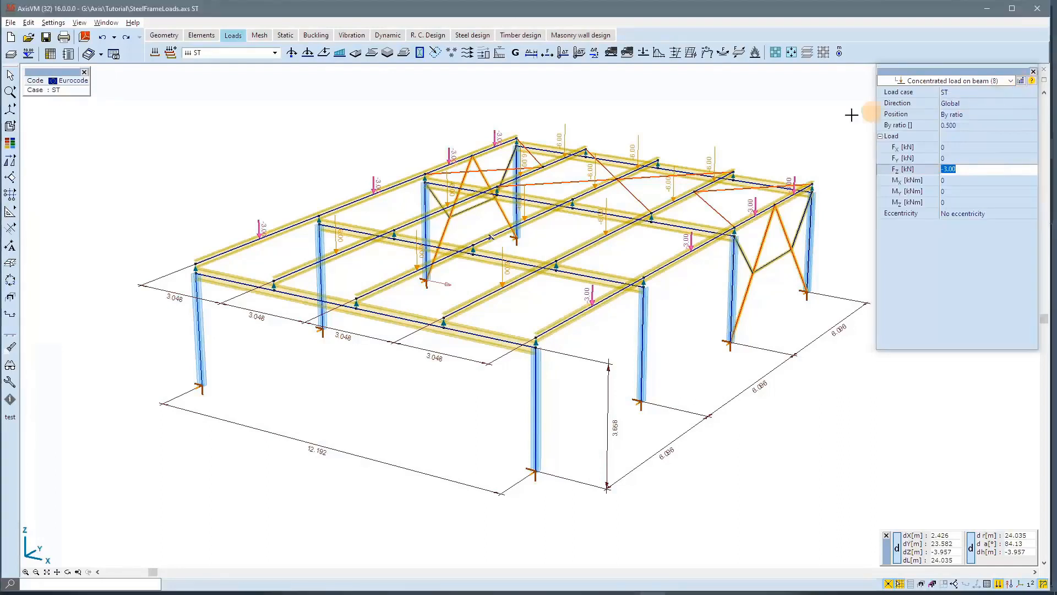
Select a concentrated load on an inner roof beam instead, extend the selection by equal FZ, and set FZ to -8 kN.
left_click(758, 130)
left_click(714, 155)
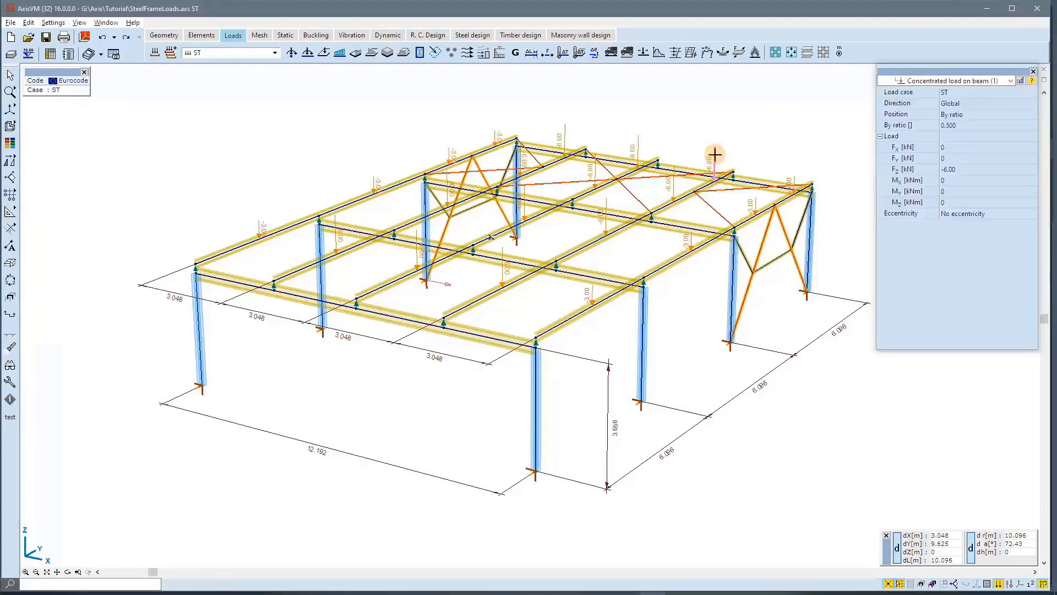
left_click(969, 169)
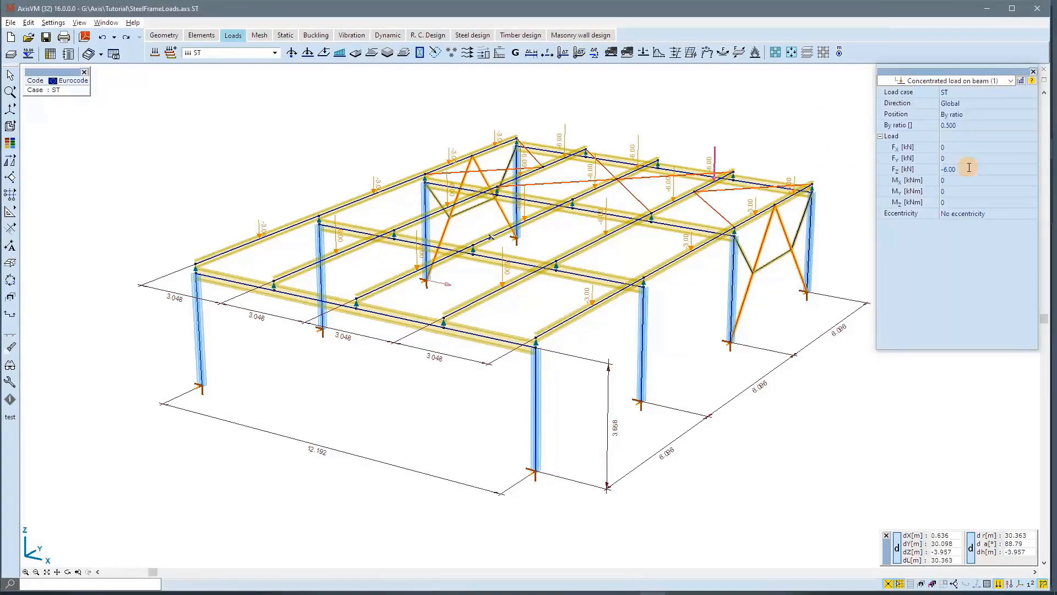
left_click(1021, 81)
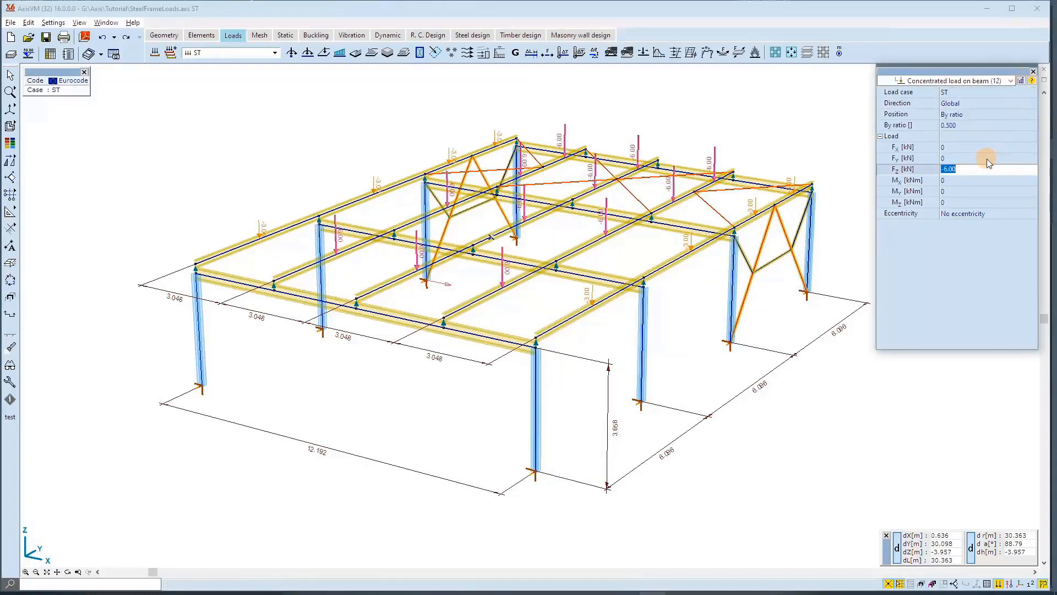
type("-8")
key("Return")
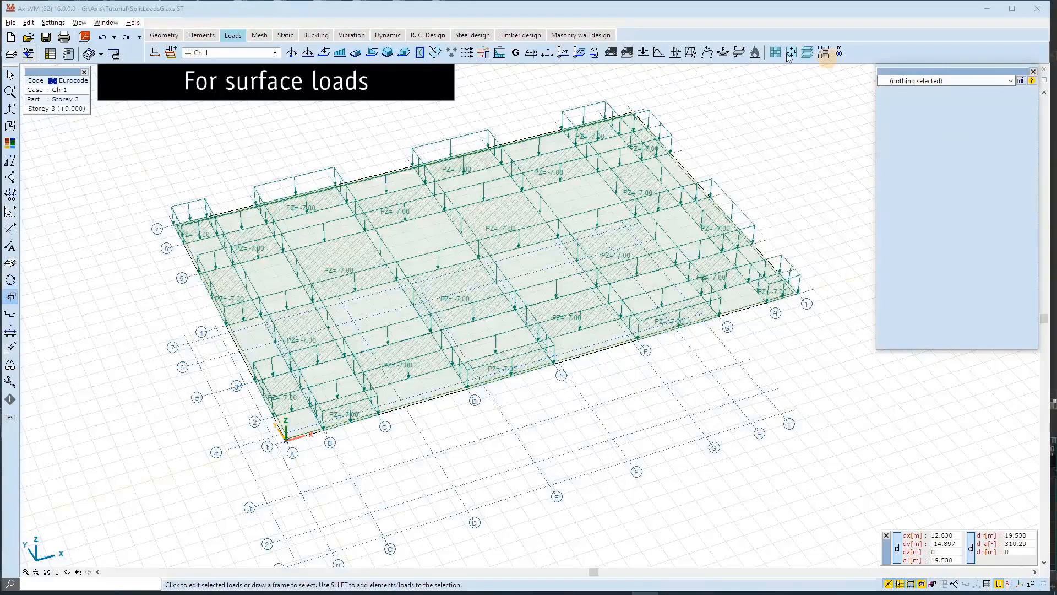
Select a Storey 3 slab area load in case Ch-1, extend the selection by equal pZ, and set pZ to -12 kN/m².
left_click(419, 10)
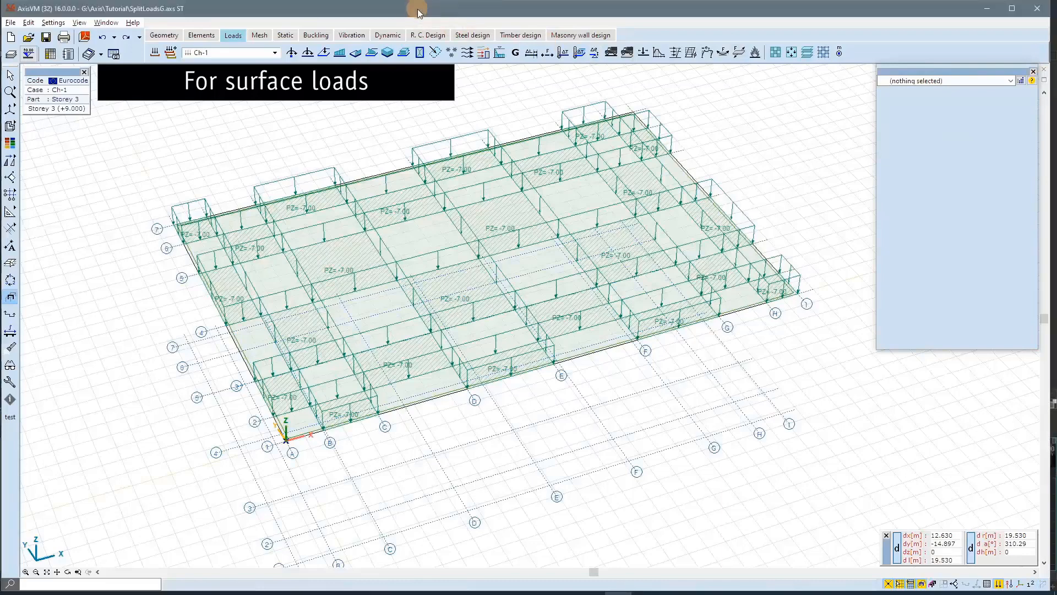
left_click(464, 135)
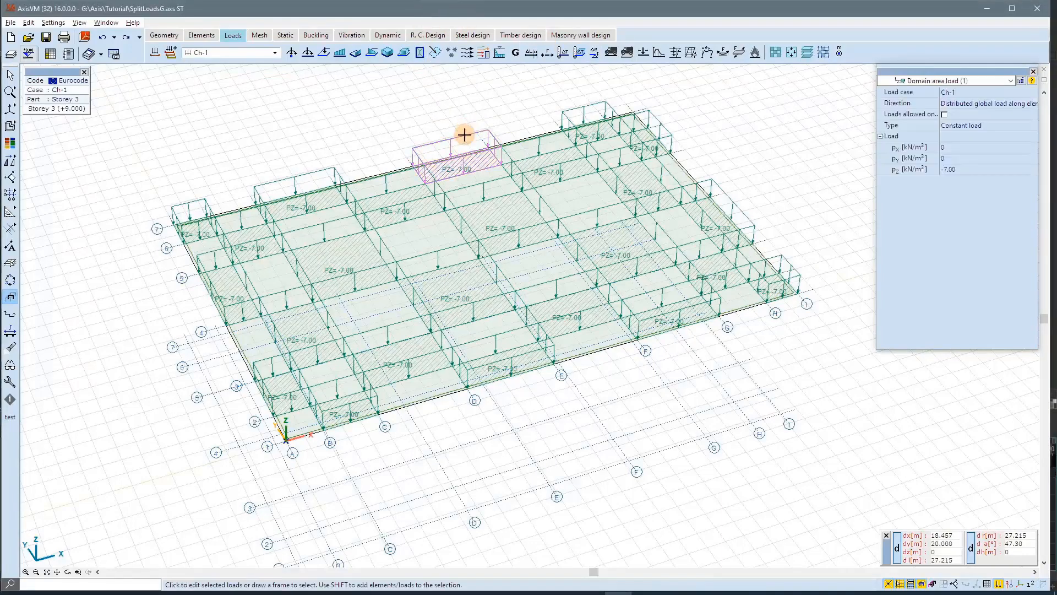
left_click(974, 168)
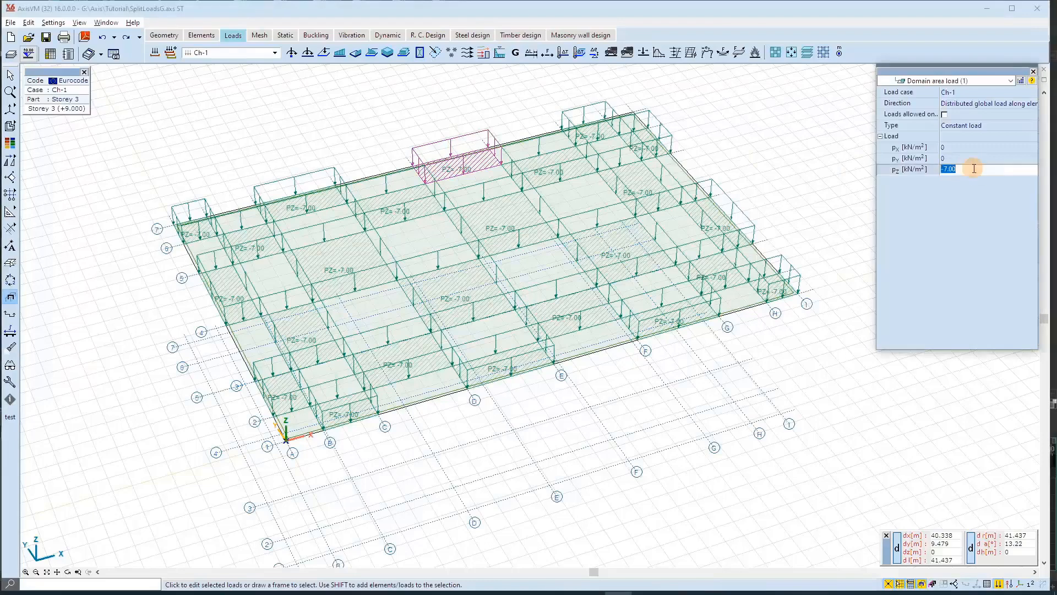
left_click(1021, 81)
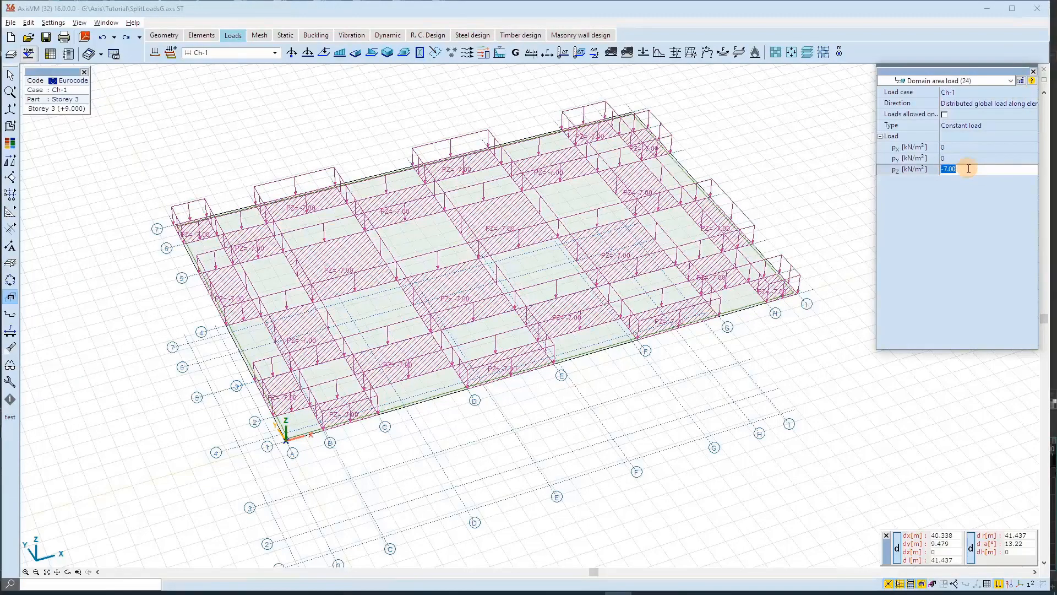
type("-12")
key("Return")
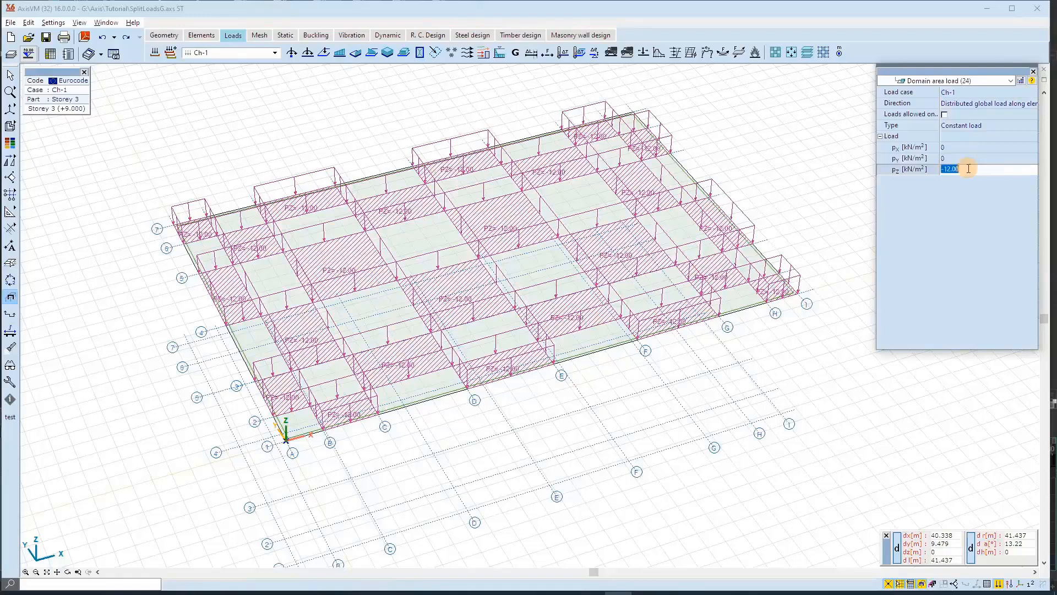